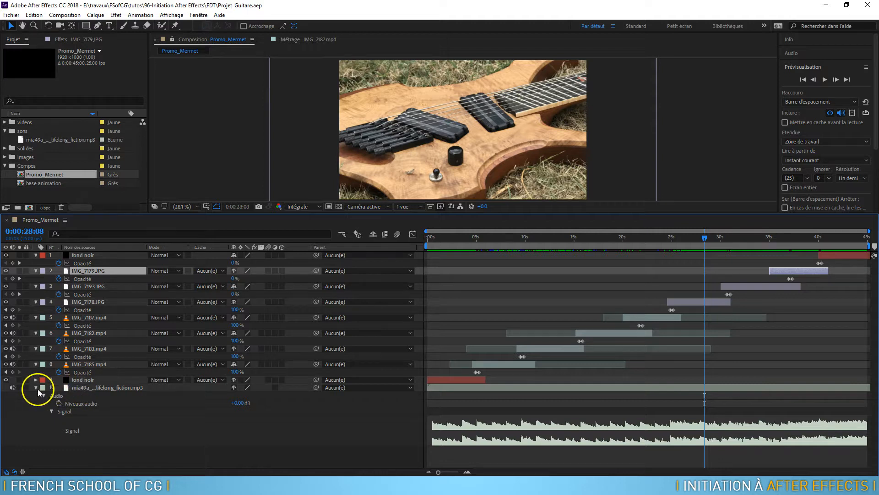
- Collapse the audio layer and hide the keyframed properties of the photo, video and top fond noir layers
left_click(36, 388)
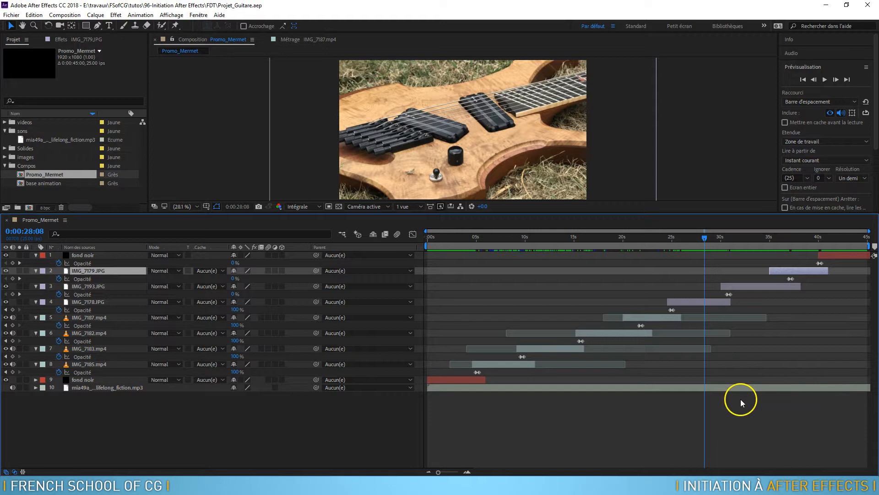
left_click(83, 371)
left_click(86, 271, "shift")
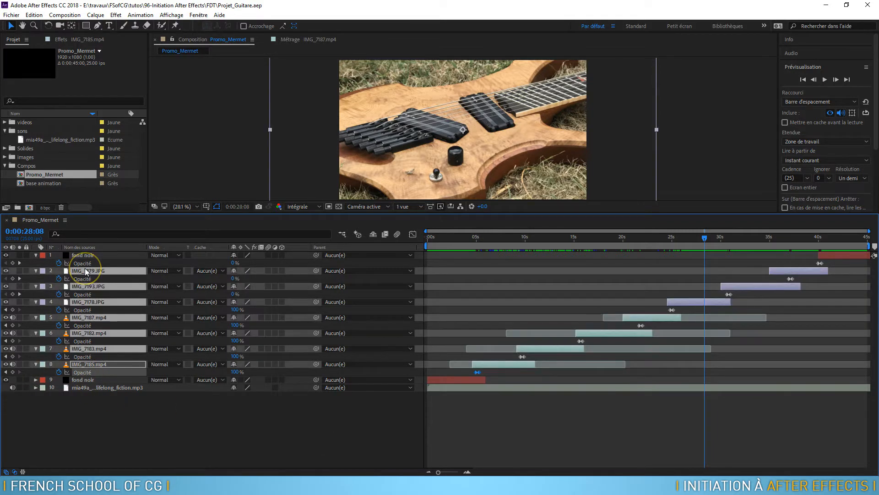
key("u")
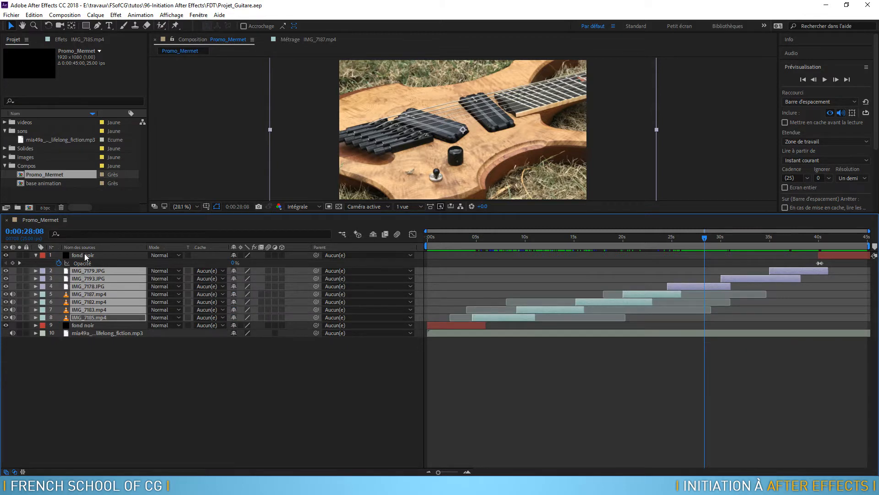
left_click(84, 255)
key("u")
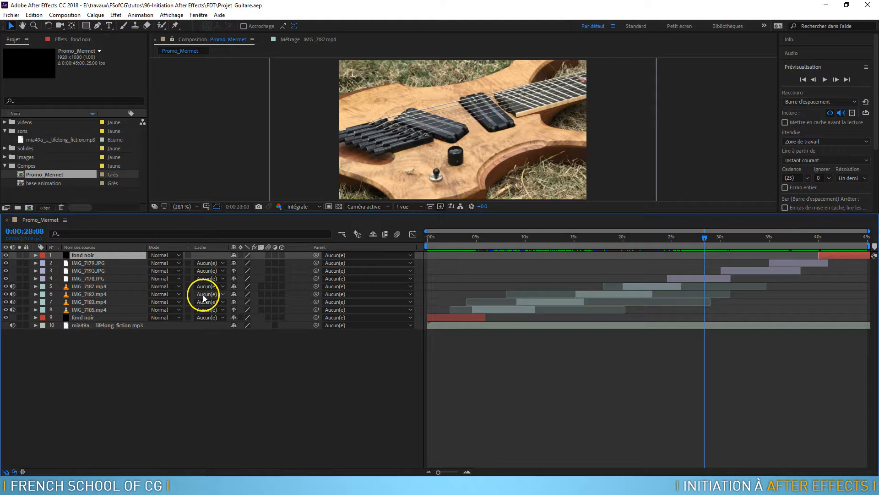
- Enlarge the composition viewer and show the photo at 0:00:27:15 with its full outline at 25% magnification
left_click_drag(703, 238, 791, 258)
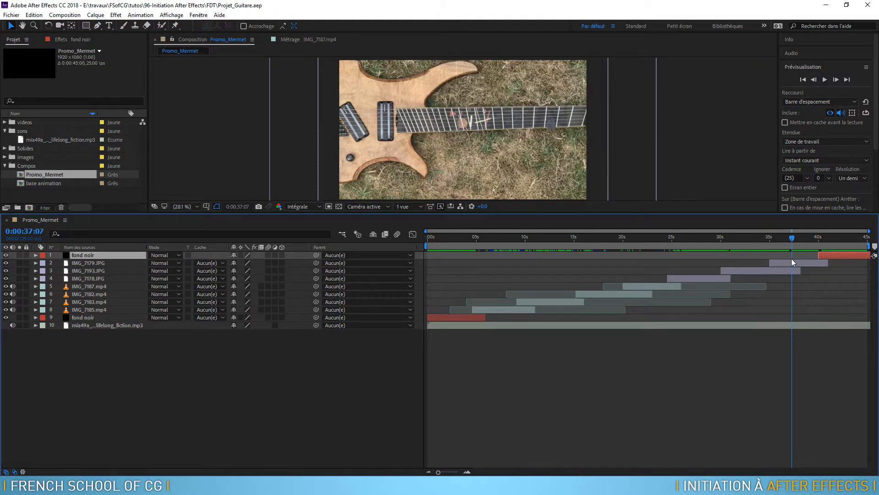
left_click_drag(791, 258, 783, 257)
left_click_drag(590, 212, 605, 330)
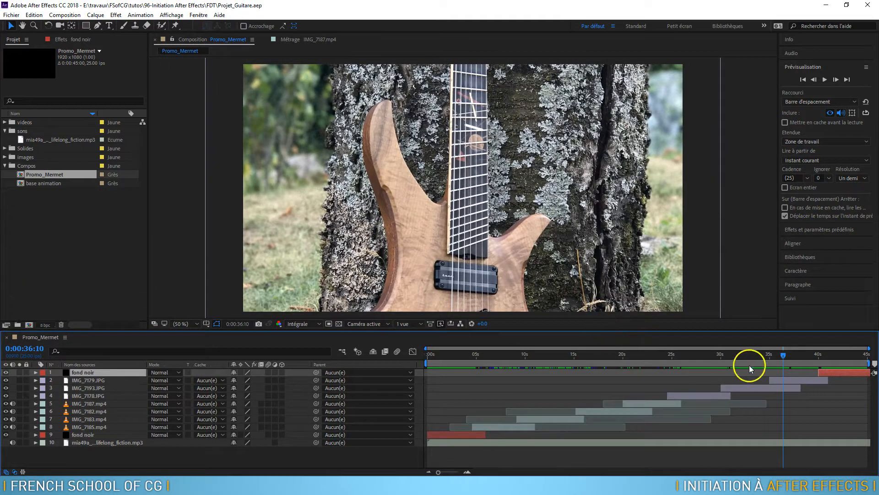
left_click_drag(782, 355, 698, 358)
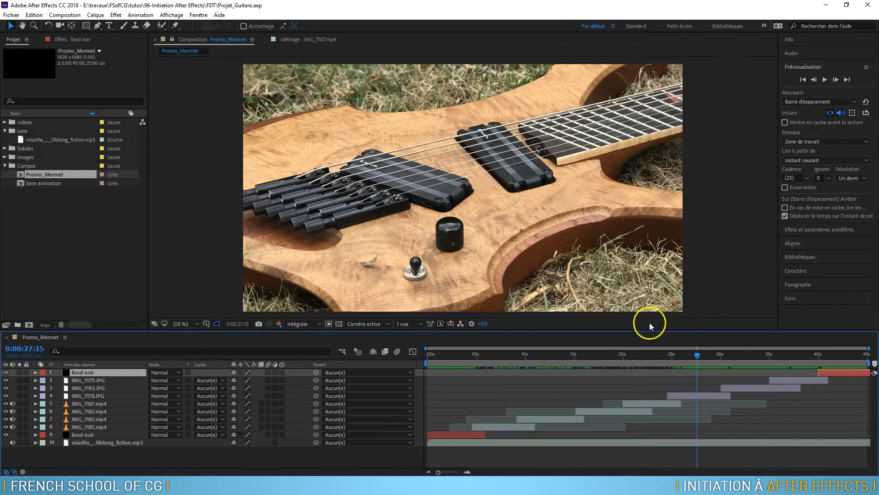
key("comma")
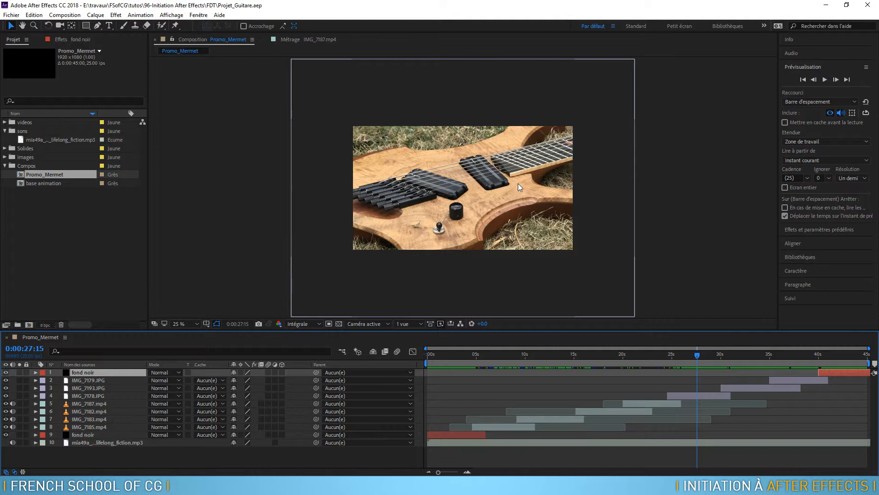
key("period")
key("comma")
left_click(407, 267)
- Reveal the Transform properties of the IMG_7178.JPG layer
left_click(98, 395)
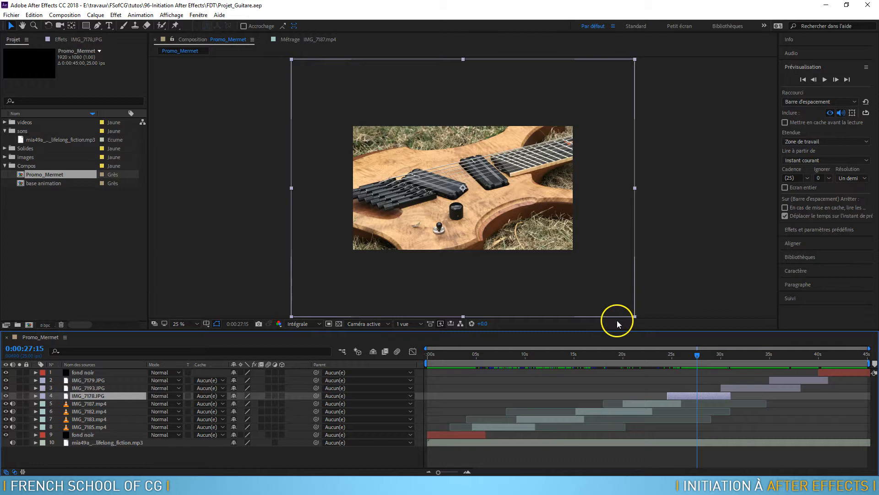
left_click(35, 396)
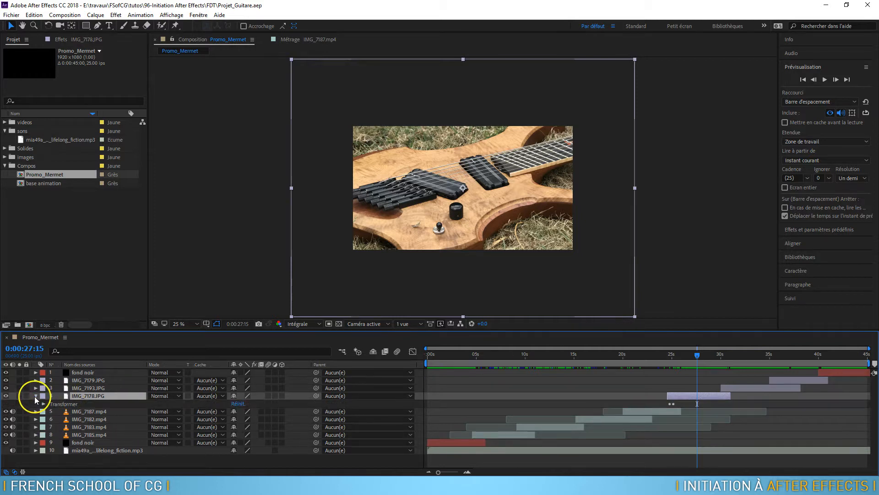
left_click(44, 404)
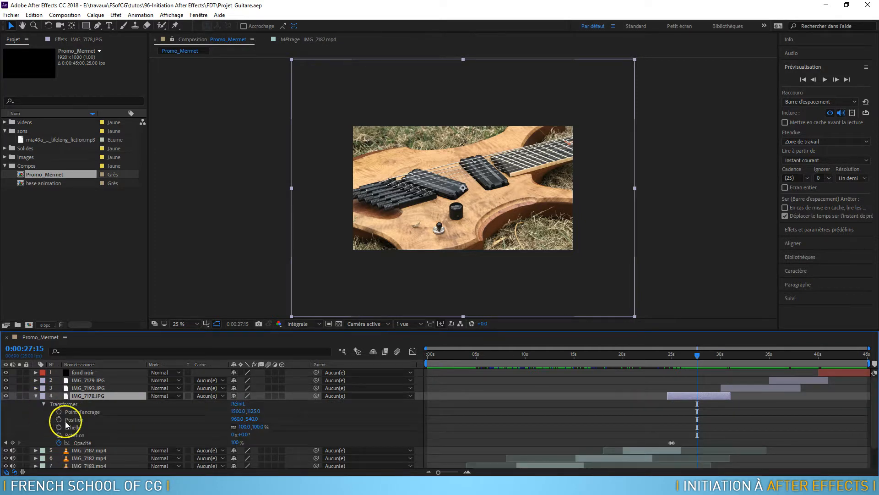
- Try the IMG_7178.JPG photo at 66% scale and restore it to 100%
left_click_drag(259, 427, 248, 429)
left_click(247, 428)
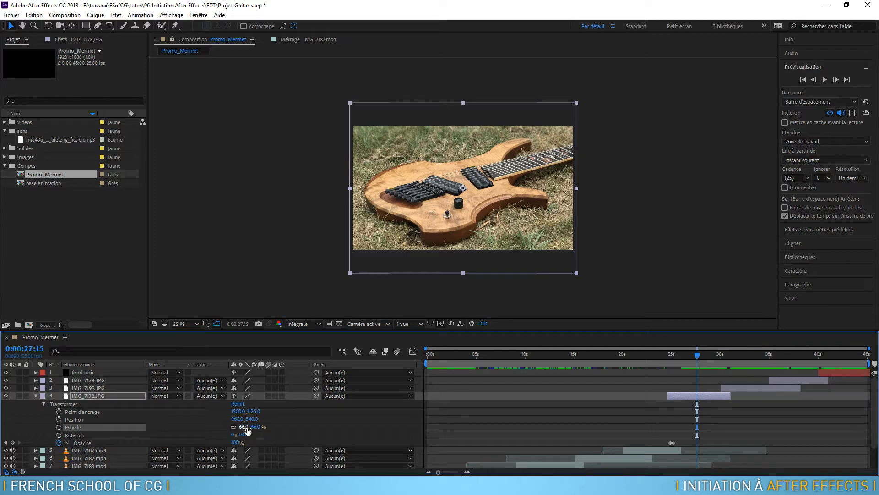
type("100")
key("Return")
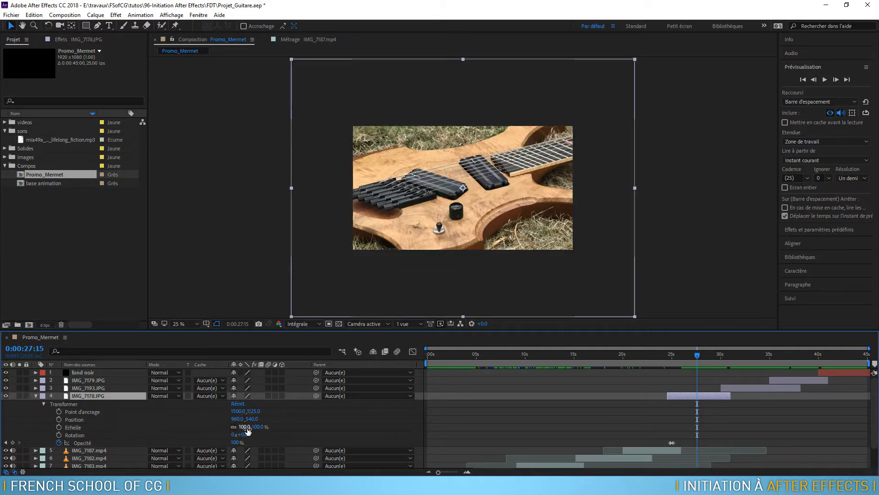
- Animate the scale of IMG_7178.JPG from 100% at 0:00:24:14 to 80% at 0:00:31:00
left_click_drag(699, 357, 668, 356)
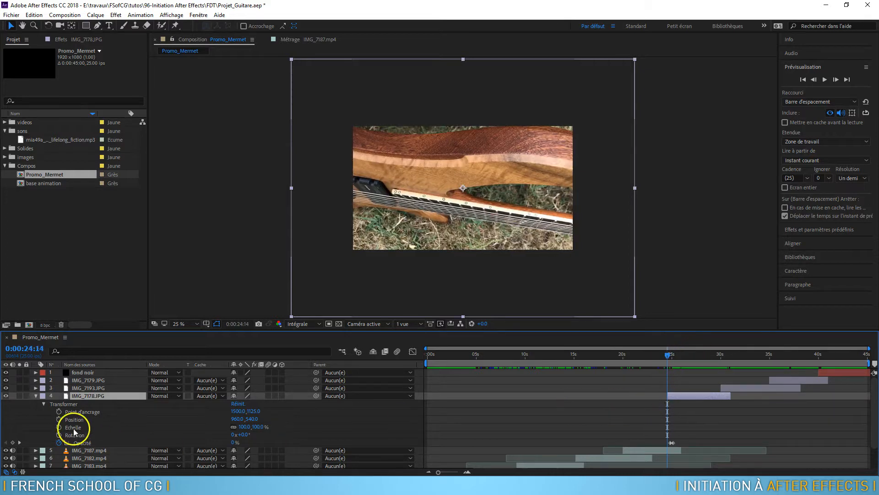
left_click(59, 427)
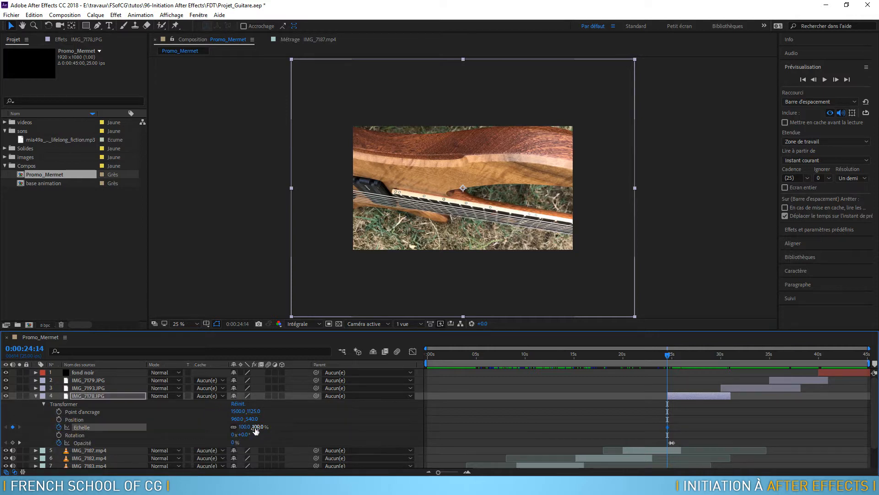
left_click_drag(669, 354, 735, 355)
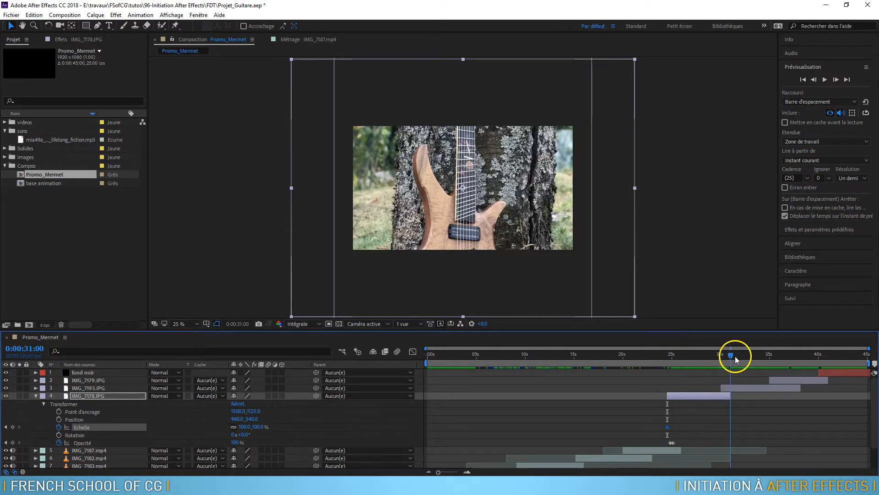
left_click(257, 426)
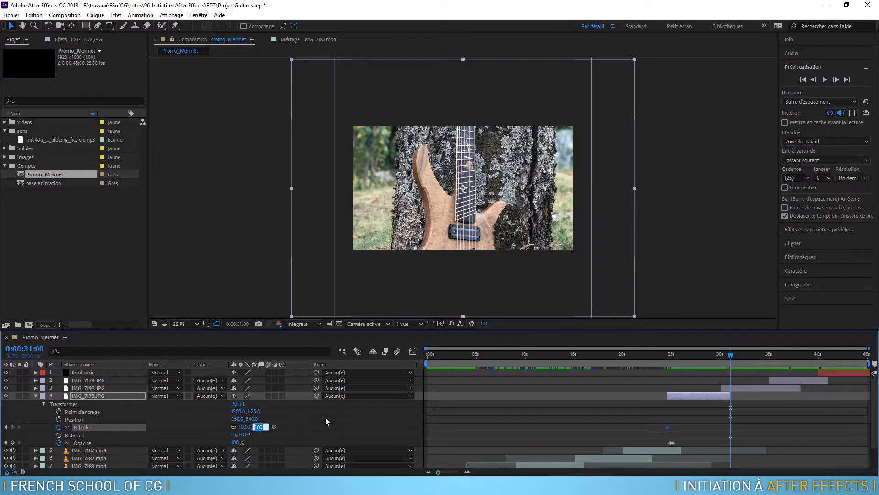
type("80")
key("Return")
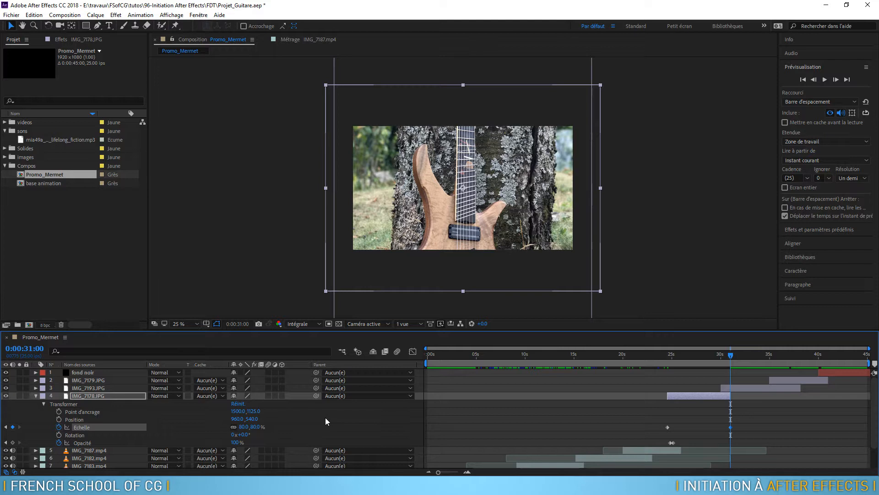
- Preview the scale animation of IMG_7178.JPG from 0:00:23:22
left_click(661, 354)
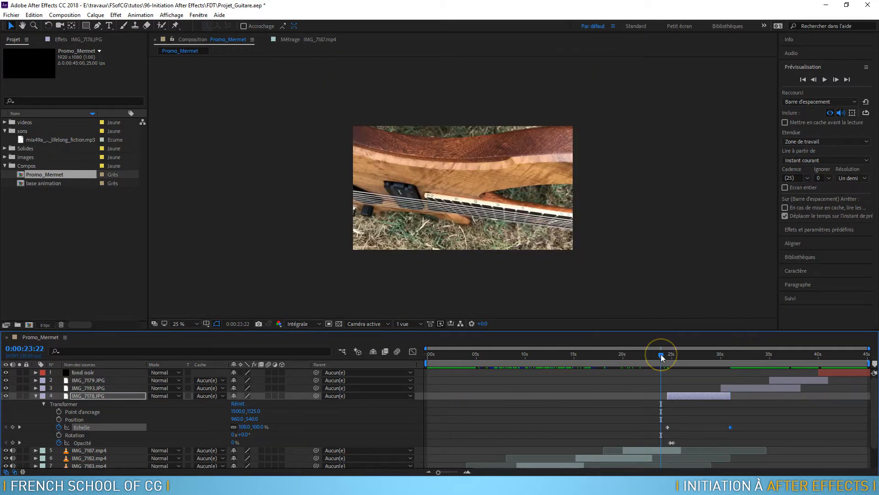
key("space")
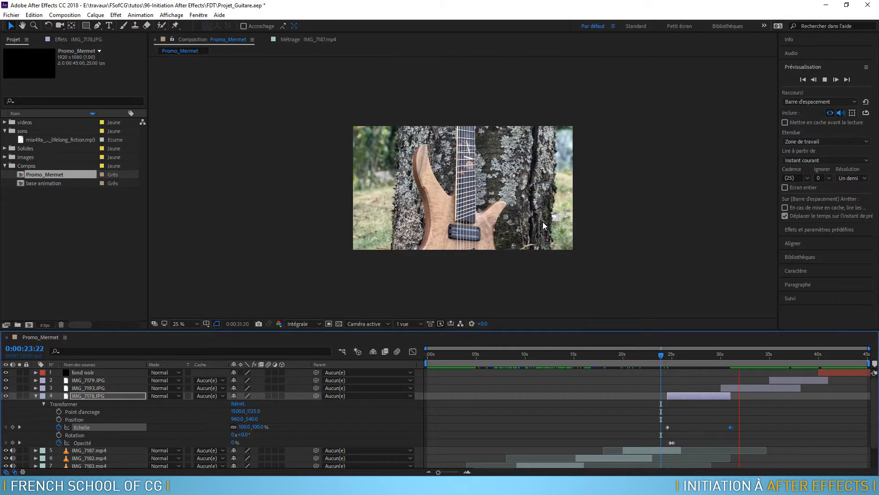
left_click(543, 222)
- Key the scale of IMG_7178.JPG at 87.9%, delete its 100% keyframe, and move the new keyframe to the layer's start
left_click(708, 355)
left_click_drag(707, 355, 680, 355)
left_click_drag(258, 425, 253, 422)
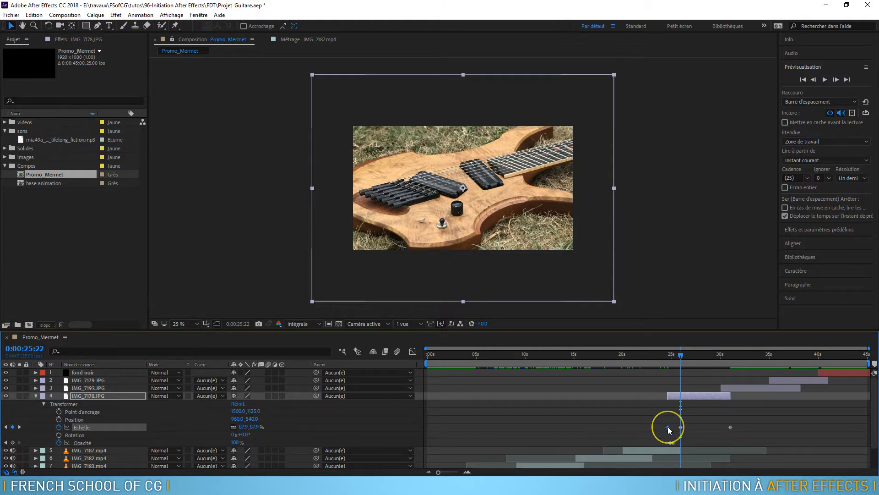
mouse_move(680, 356)
left_mouse_down()
mouse_move(666, 353)
mouse_move(679, 356)
left_mouse_up()
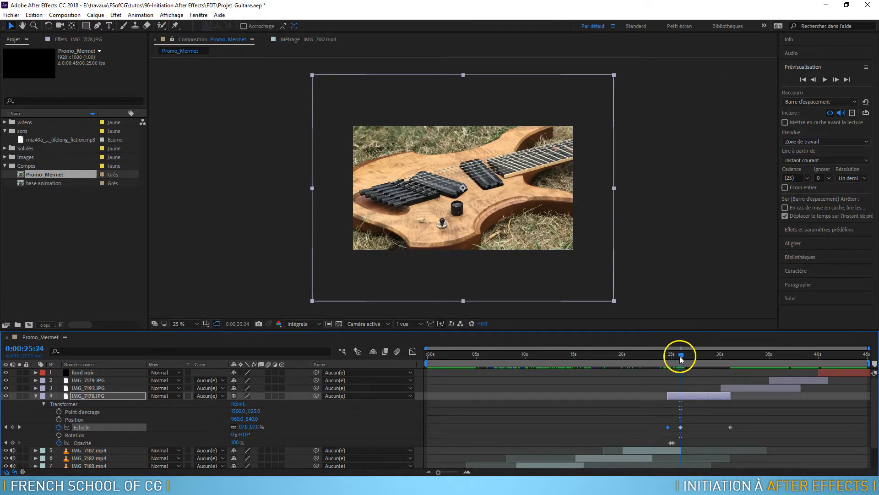
key("Delete")
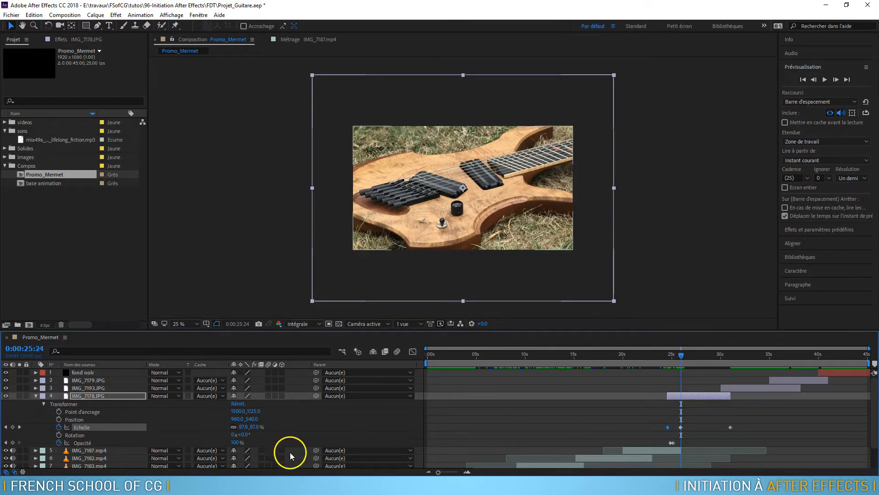
left_click(636, 443)
left_click_drag(681, 427, 669, 427)
- At 0:00:28:23, reduce the scale of IMG_7178.JPG to 72.6% and move the photo up to position 960, 496
left_click_drag(674, 356, 710, 370)
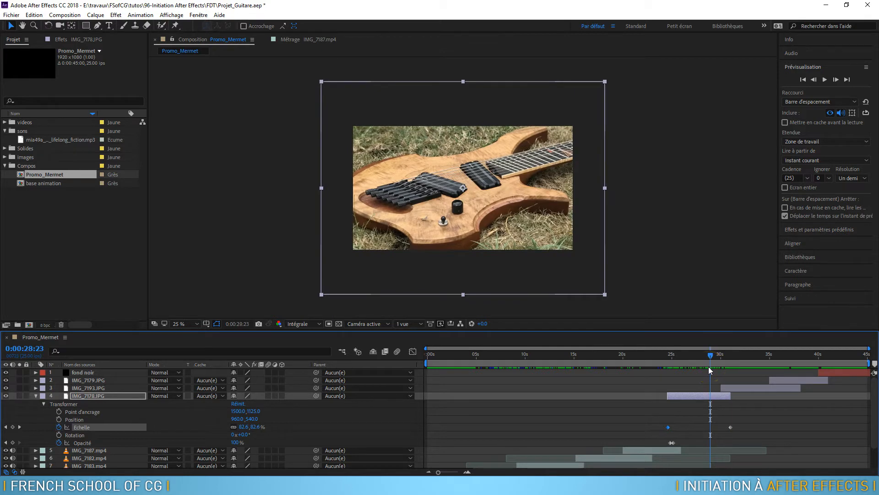
left_click_drag(250, 426, 249, 421)
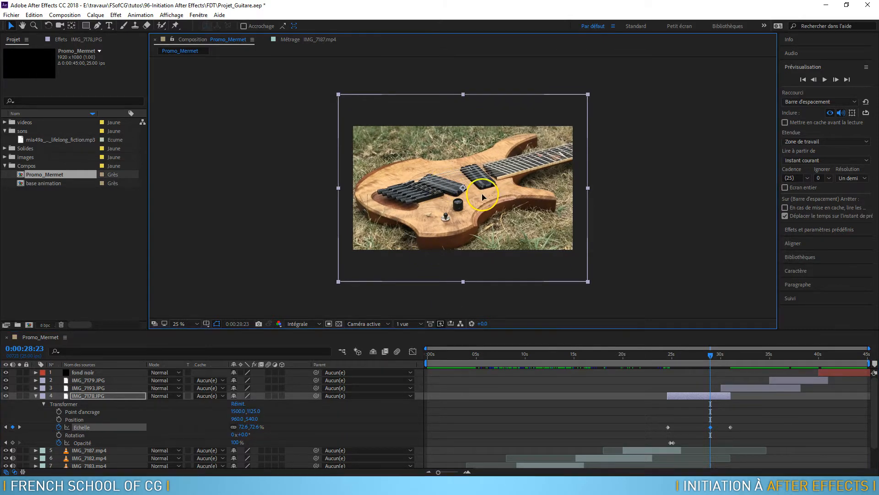
left_click_drag(482, 193, 481, 186)
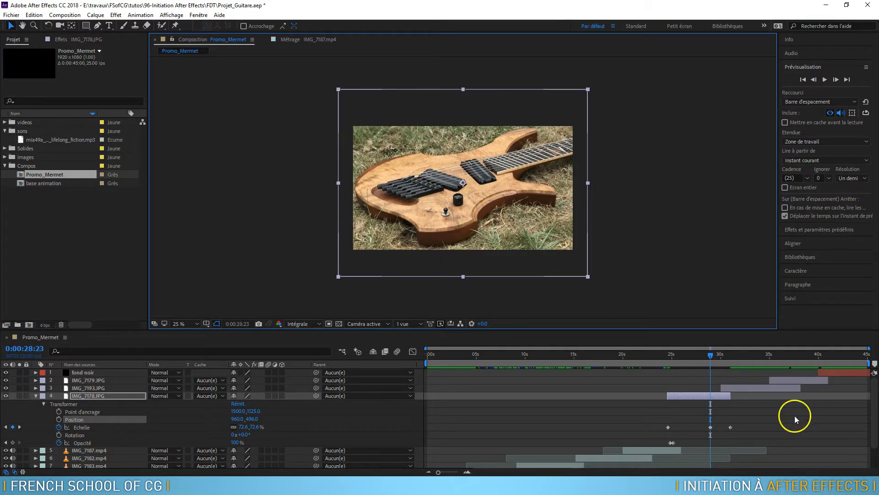
- Delete the 80% scale keyframe of IMG_7178.JPG and move the 72.6% keyframe to the layer's end
left_click(730, 427)
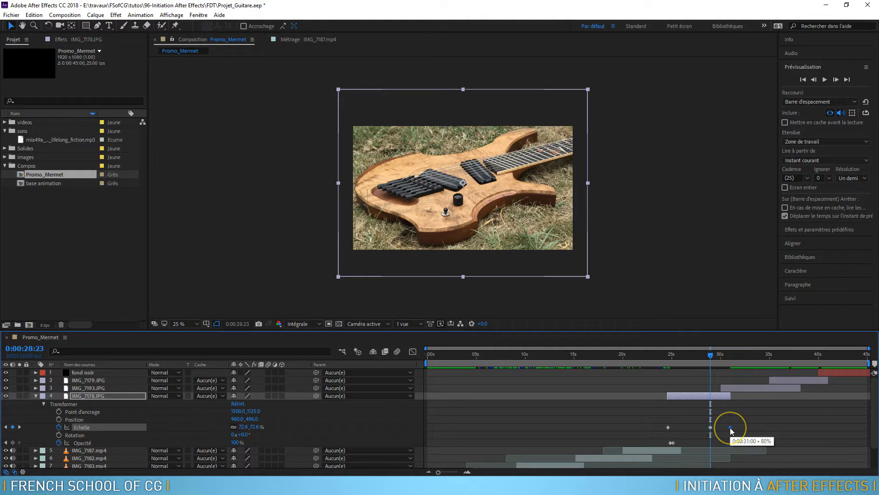
key("Delete")
left_click_drag(708, 428, 730, 426)
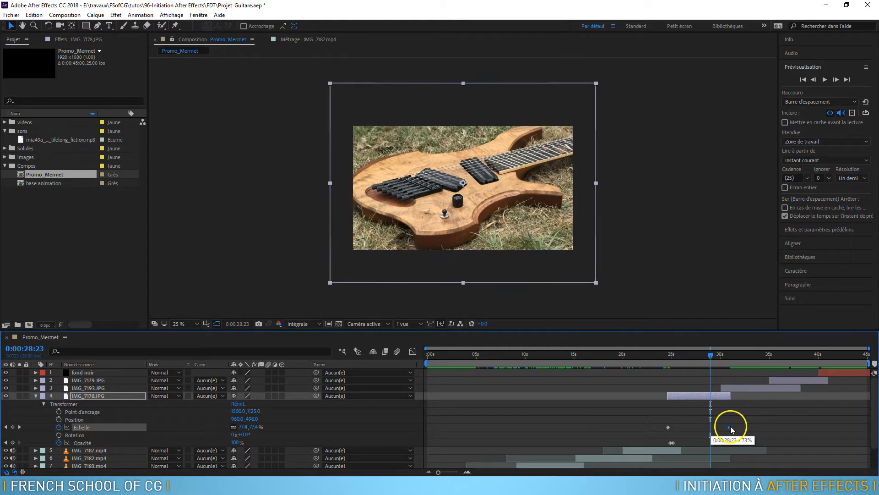
- Preview the revised zoom-out from 0:00:23:20 and collapse the IMG_7178.JPG layer
left_click(661, 354)
key("space")
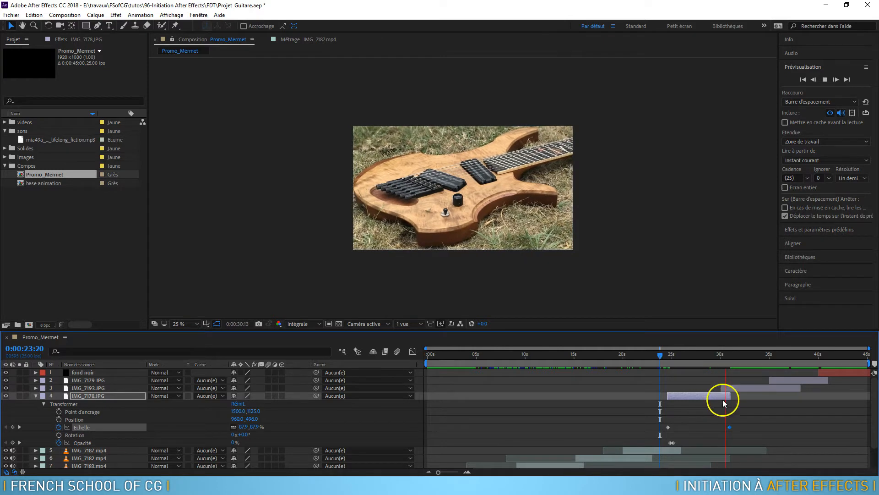
left_click(36, 395)
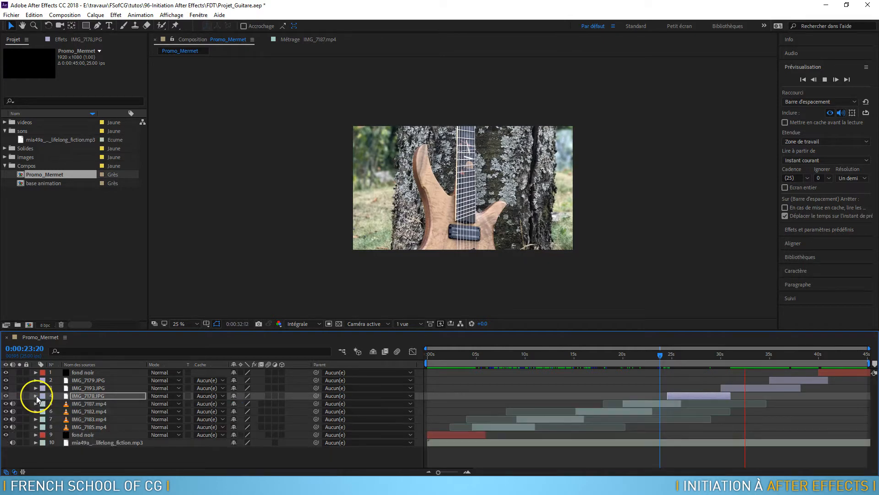
- At 0:00:33:01, move the IMG_7193.JPG photo straight up to frame the guitar's lower body, keeping its layer selected
left_click(88, 388)
left_click(734, 354)
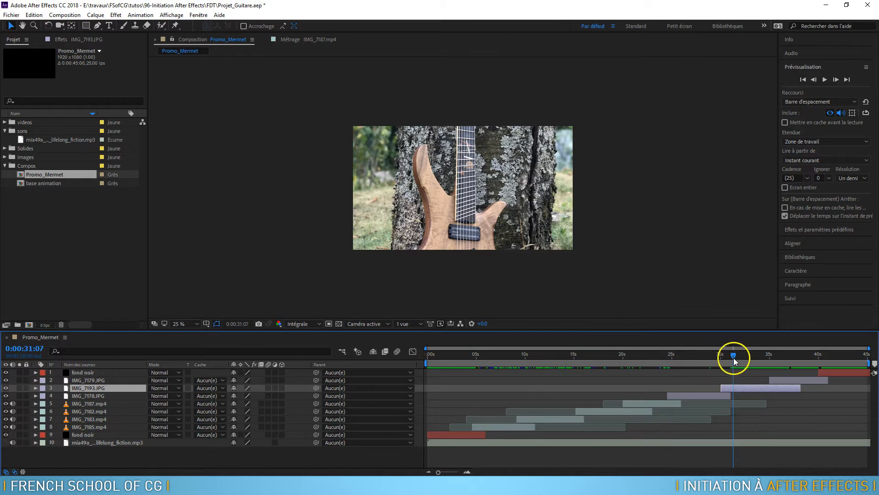
left_click(714, 356)
left_click_drag(714, 355, 750, 355)
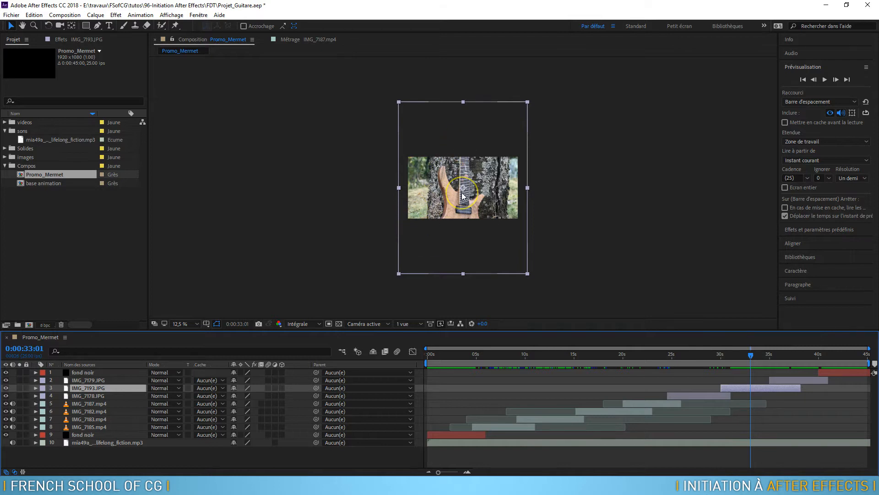
scroll(462, 196, "up", 1)
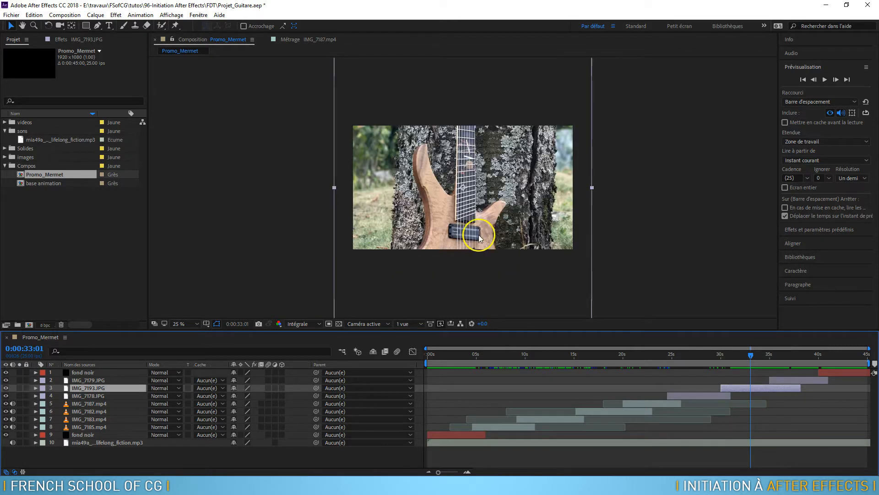
left_click_drag(479, 236, 489, 160)
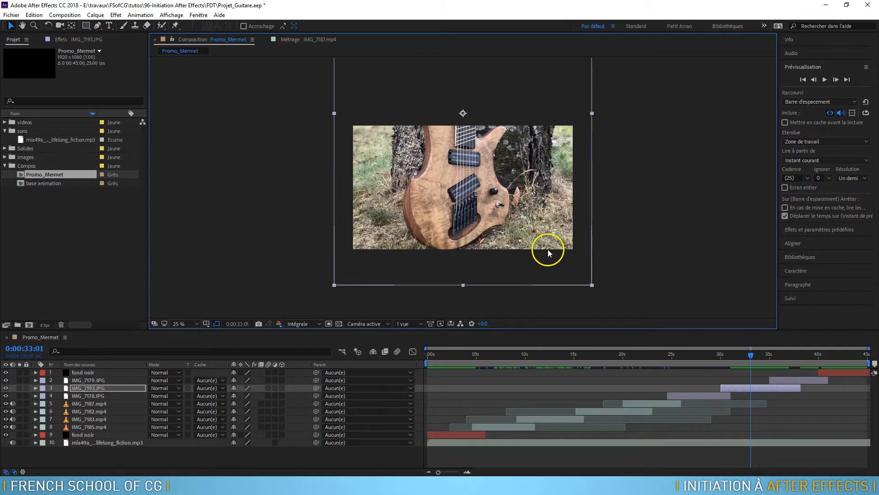
left_click(88, 388)
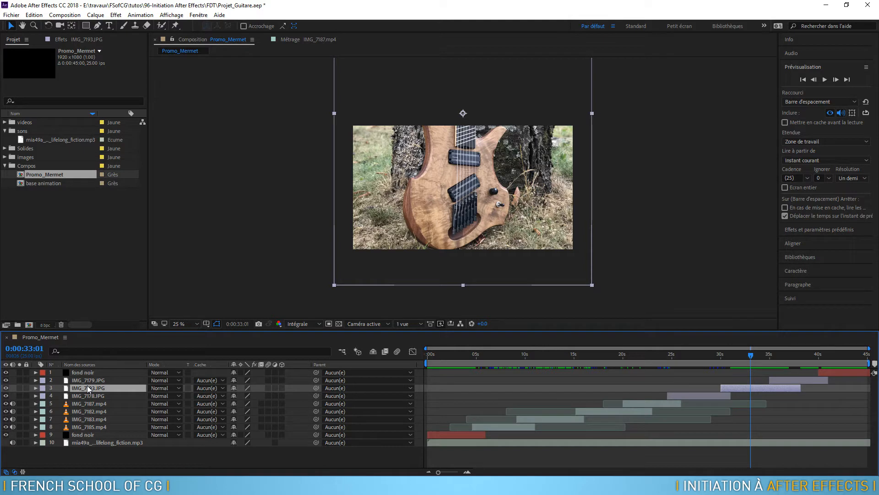
- Keyframe the position of IMG_7193.JPG at 960, -108 at 0:00:31:02 and at 960, 426 at 0:00:36:19
key("p")
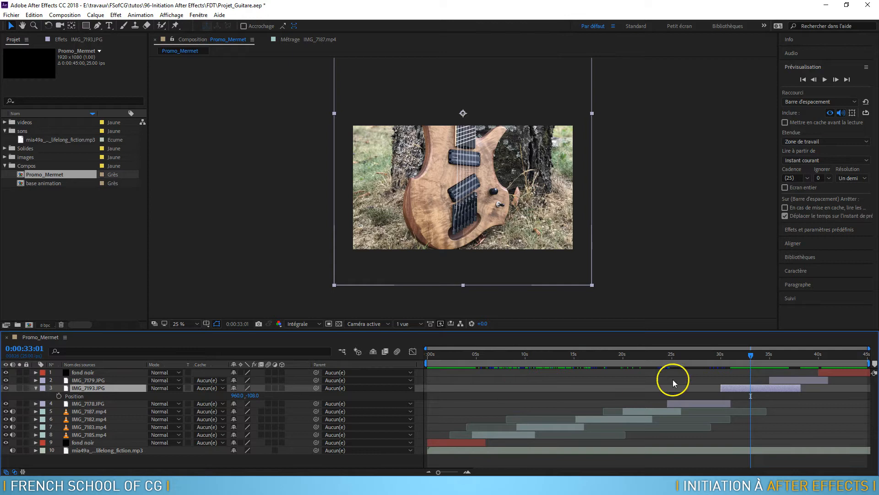
left_click(732, 354)
left_click(731, 354)
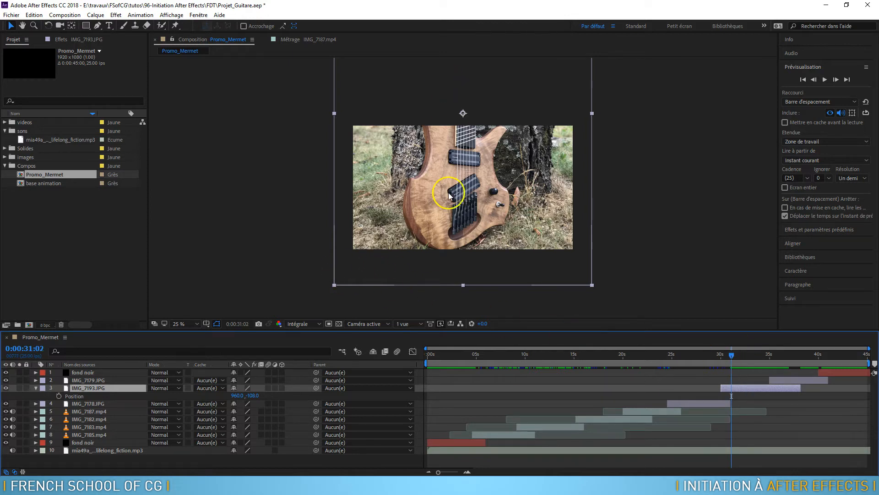
left_click(59, 395)
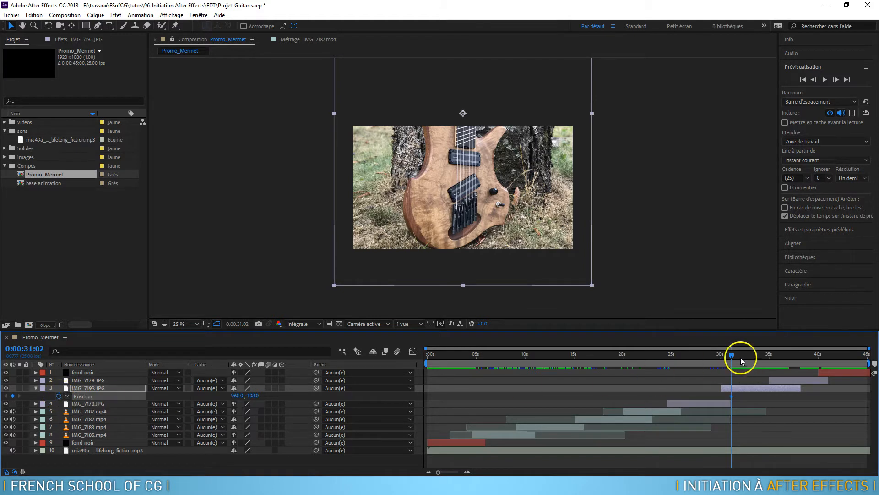
left_click_drag(733, 355, 788, 358)
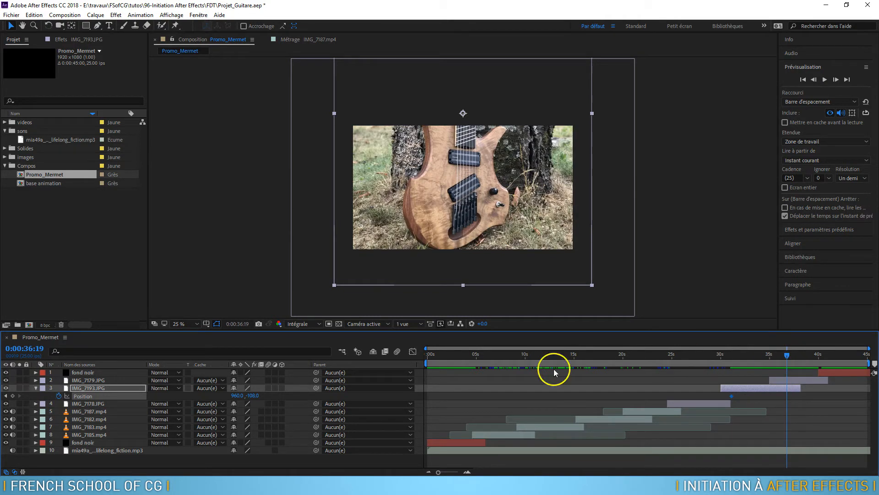
left_click_drag(252, 396, 504, 389)
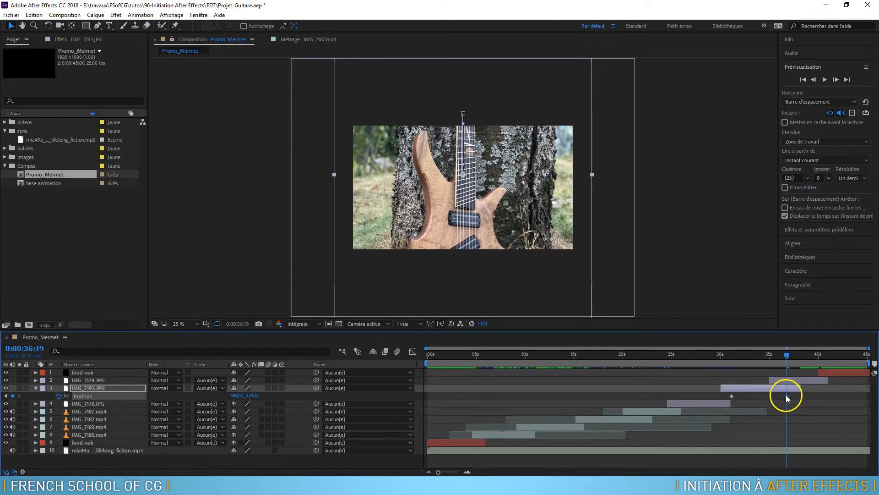
- Move the two position keyframes of IMG_7193.JPG to the layer's start and end, and preview the movement from 0:00:28:23
left_click_drag(731, 395, 722, 396)
left_click_drag(787, 397, 803, 397)
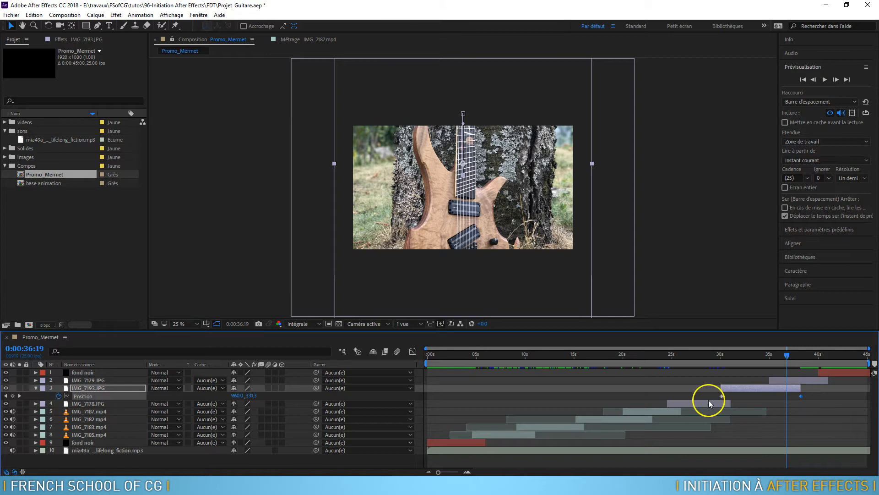
left_click(710, 356)
key("space")
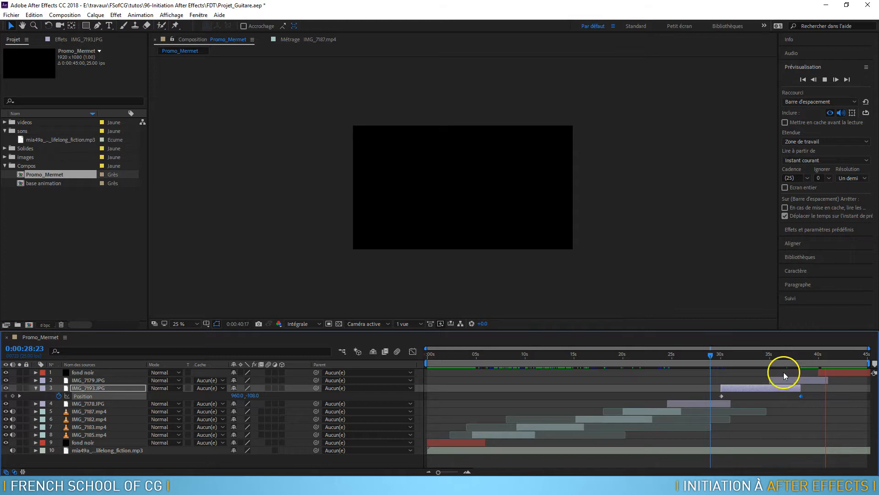
- Reveal the position and scale of IMG_7179.JPG and enlarge the photo to 109% at 0:00:38:02
left_click_drag(778, 354, 780, 353)
left_click(91, 381)
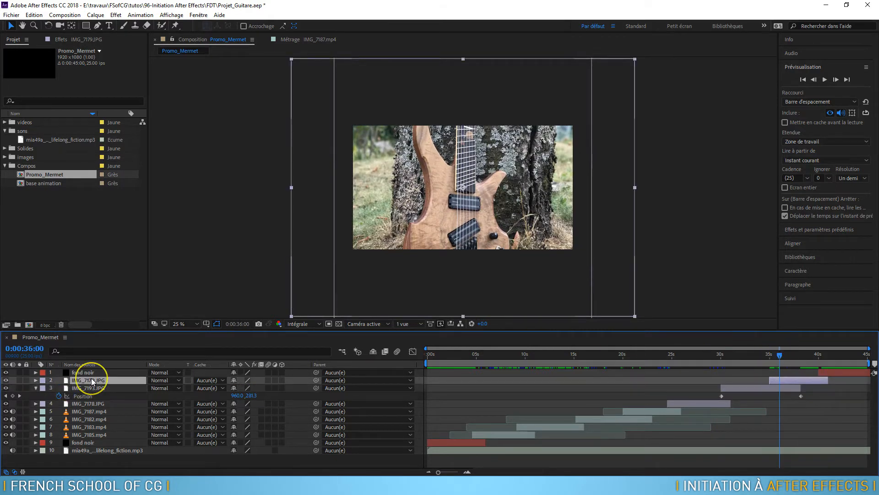
left_click_drag(780, 354, 809, 353)
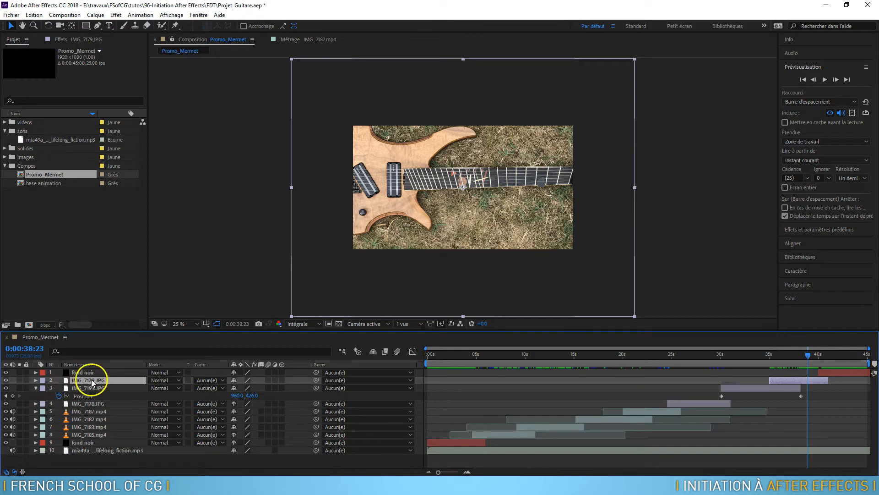
key("p")
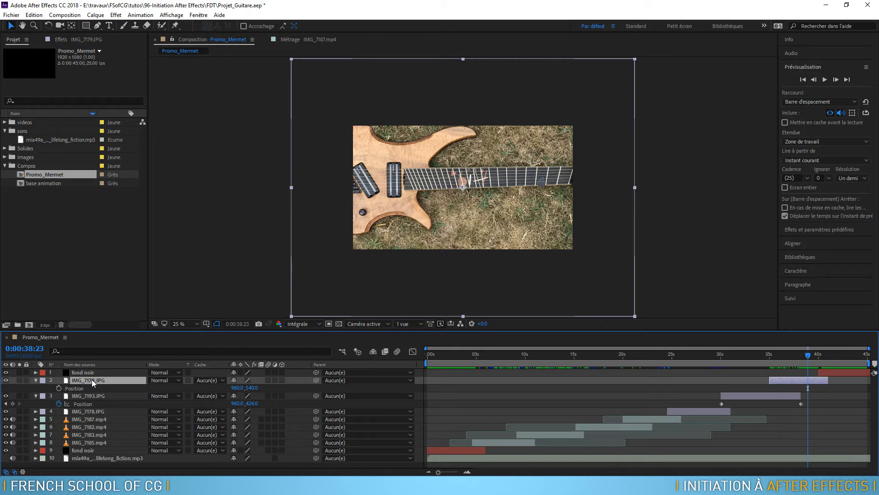
key("shift+s")
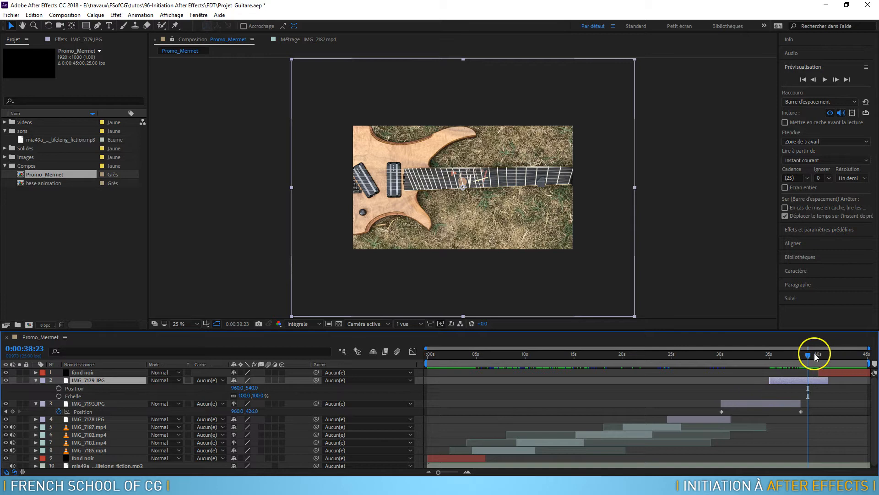
mouse_move(808, 355)
left_mouse_down()
mouse_move(835, 356)
mouse_move(789, 358)
mouse_move(799, 355)
left_mouse_up()
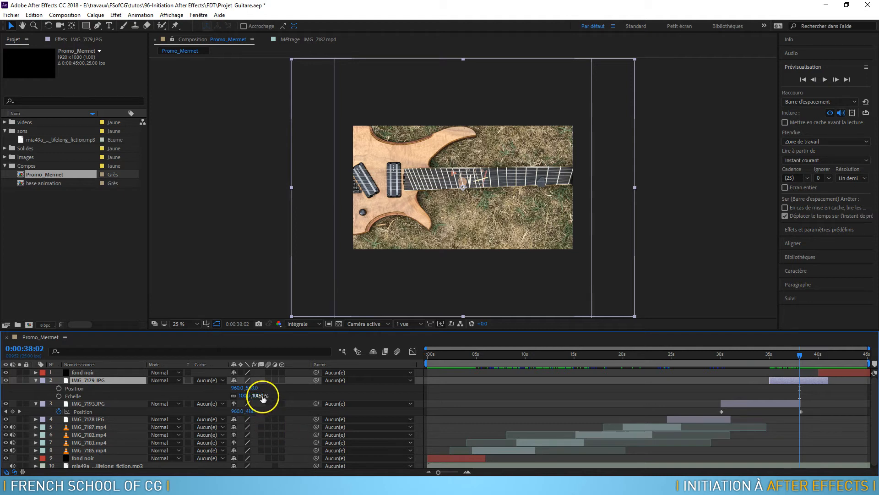
left_click_drag(261, 395, 353, 388)
left_click_drag(257, 396, 267, 392)
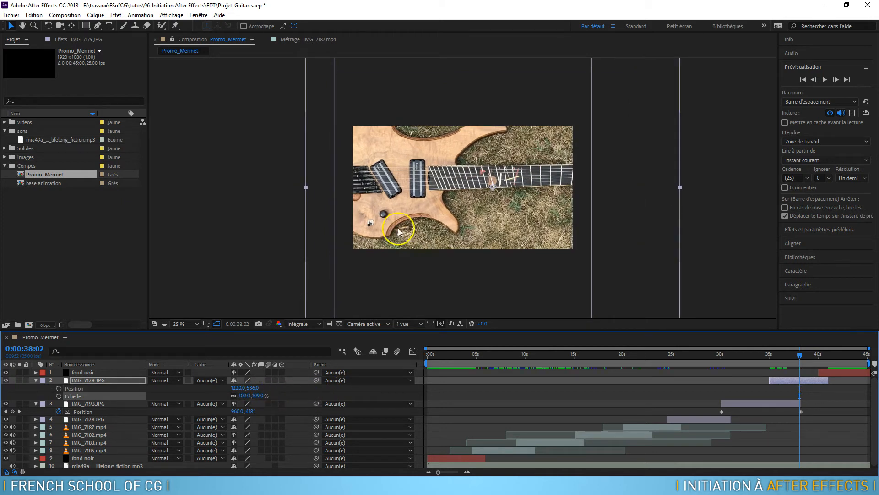
- Move the IMG_7179.JPG photo to position 1320, 624 and start scale and position keyframes at 0:00:38:02
left_click_drag(428, 148, 439, 159)
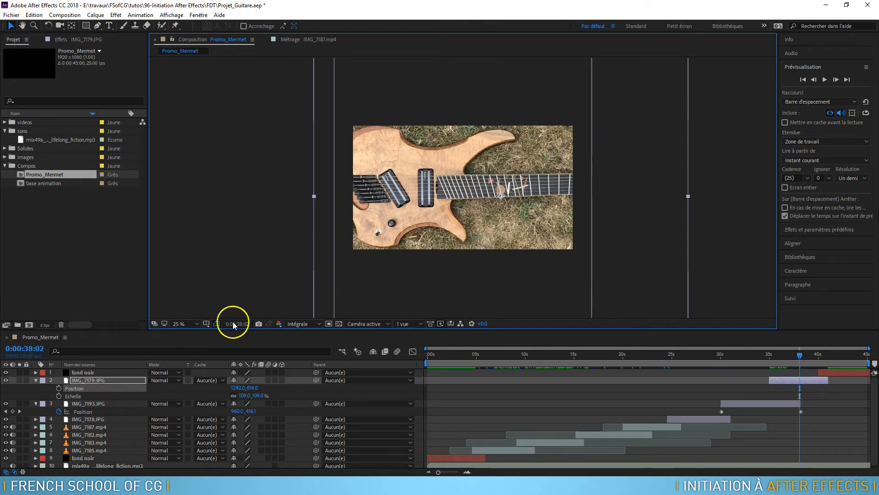
left_click_drag(436, 164, 442, 162)
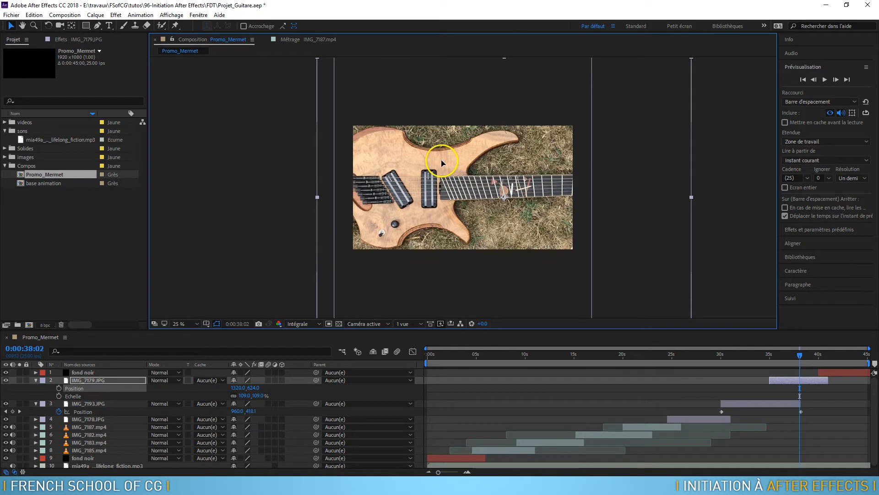
left_click(59, 396)
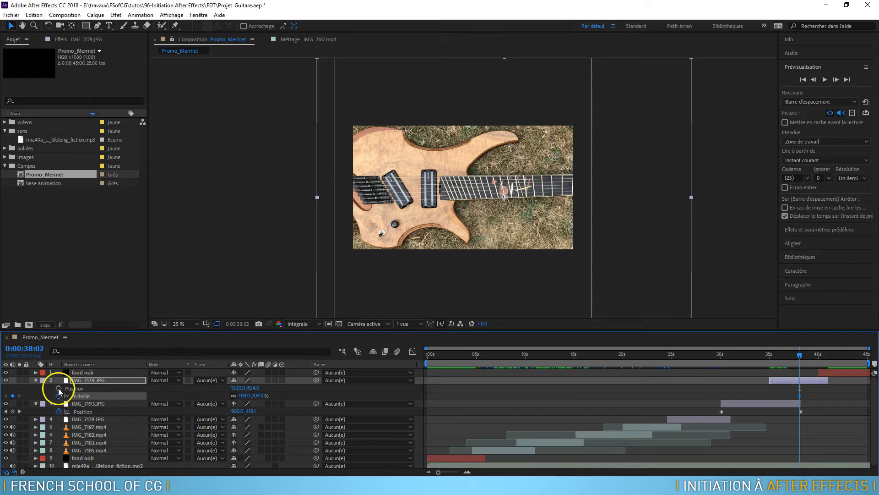
left_click(59, 387)
- At 0:00:40:03, set the position of IMG_7179.JPG to 959, 624 and reduce its scale to 82%
left_click_drag(799, 354, 818, 353)
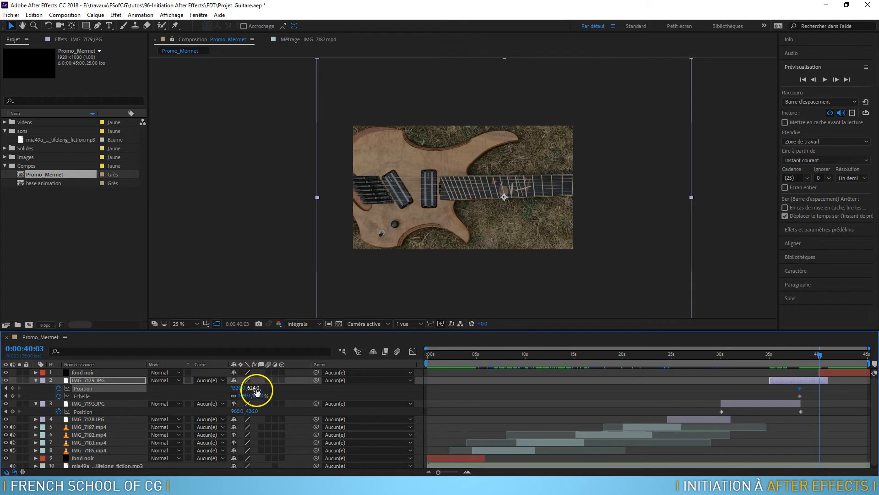
left_click_drag(244, 388, 63, 372)
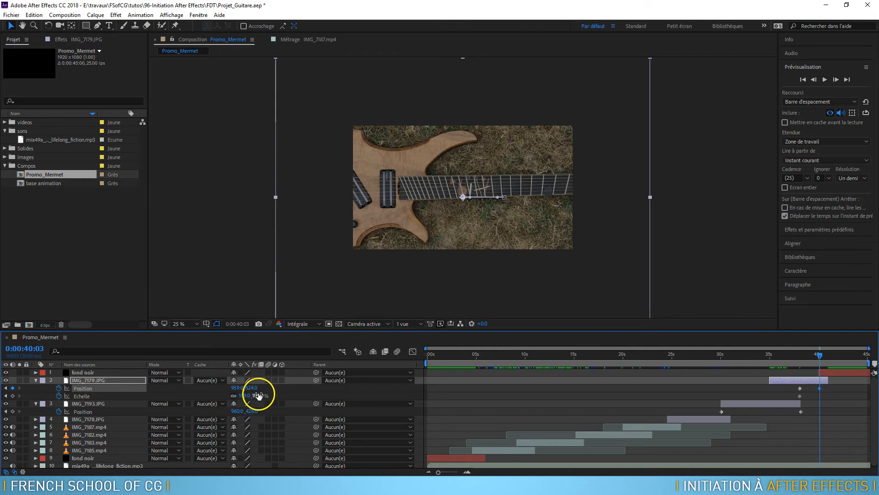
left_click_drag(258, 395, 244, 392)
left_click_drag(815, 353, 798, 354)
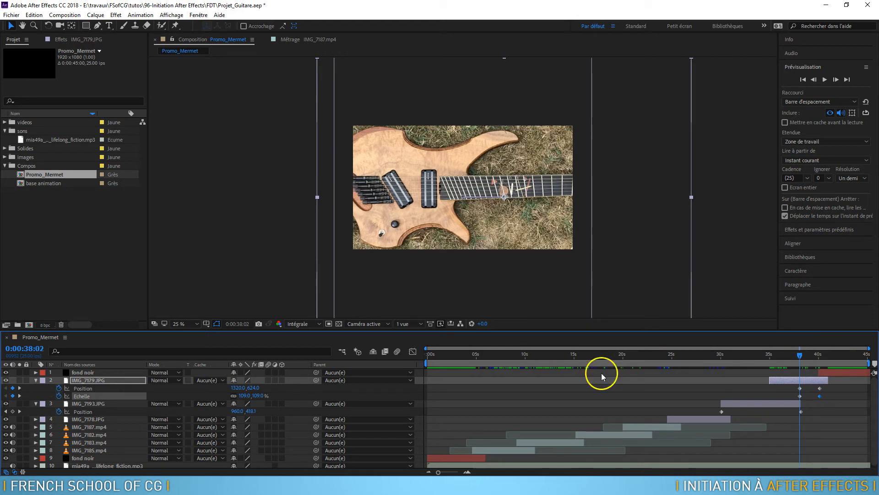
- Set the first scale keyframe of IMG_7179.JPG to 100% and move its position and scale keyframes to the layer's start and end
left_click(258, 395)
type("100")
key("Return")
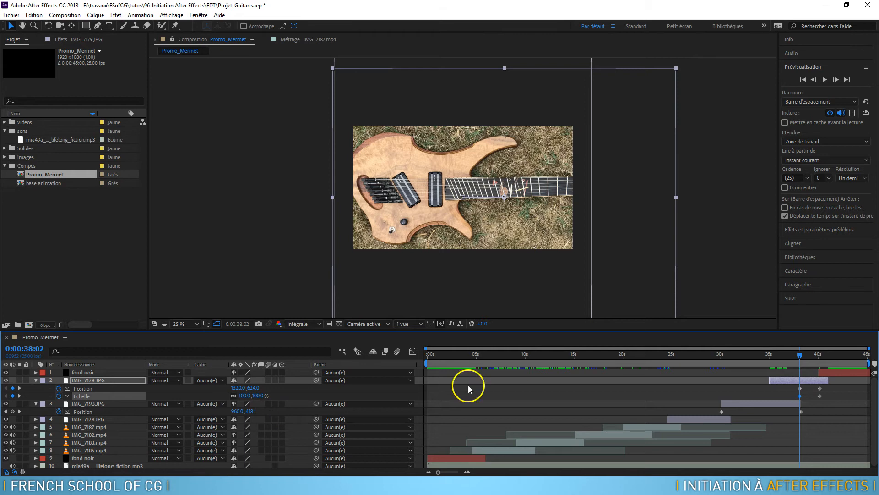
left_click_drag(804, 354, 821, 358)
left_click_drag(829, 397, 770, 390)
- Preview the IMG_7179.JPG animation from 0:00:33:24 and replay its ending from 0:00:39:00
left_click(759, 354)
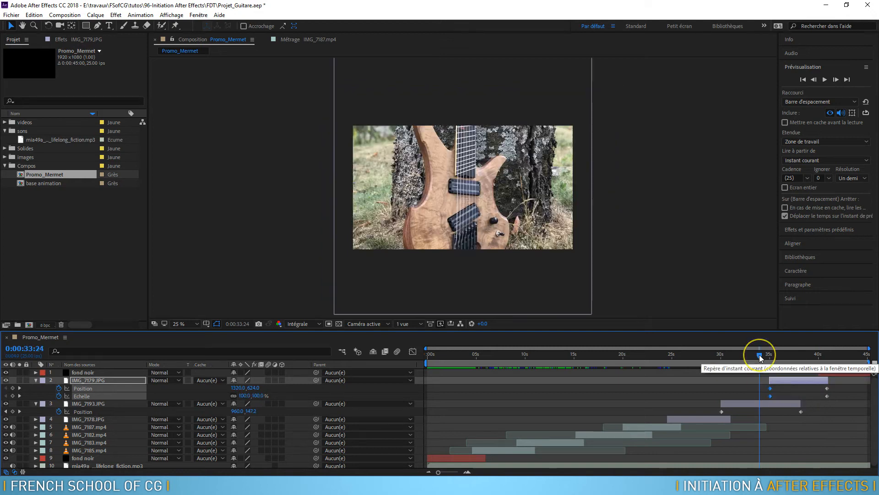
key("space")
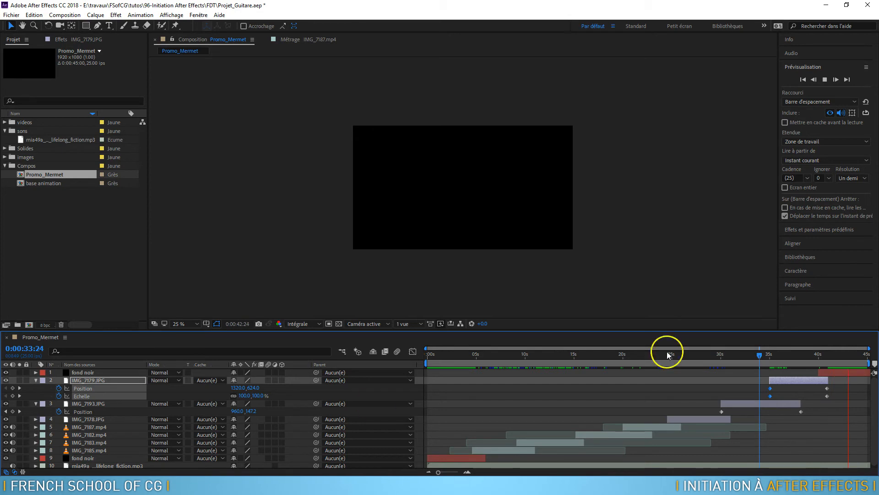
left_click(809, 355)
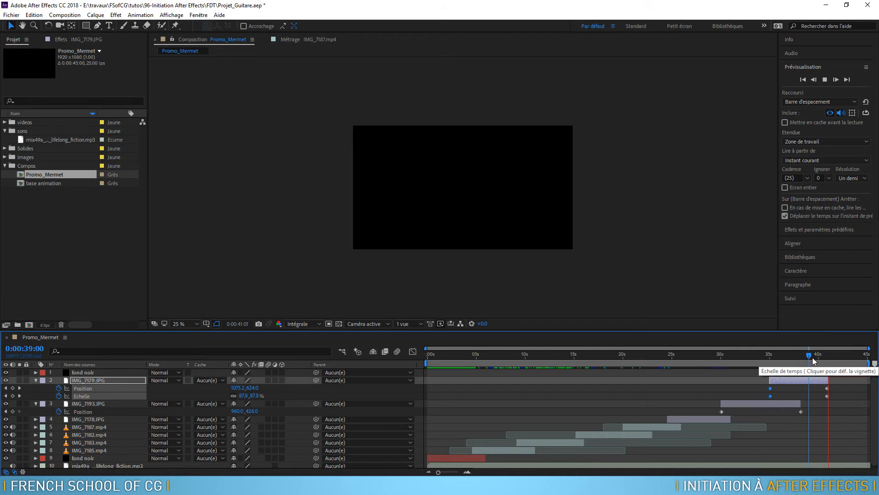
key("space")
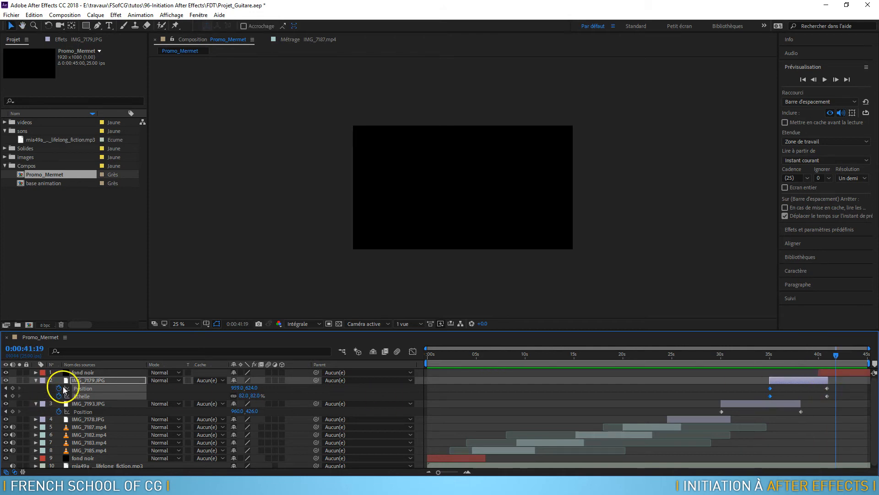
- Move the closing fond noir layer's 100% opacity keyframe to the end of IMG_7179.JPG and preview the fade from 0:00:39:00
left_click(89, 374)
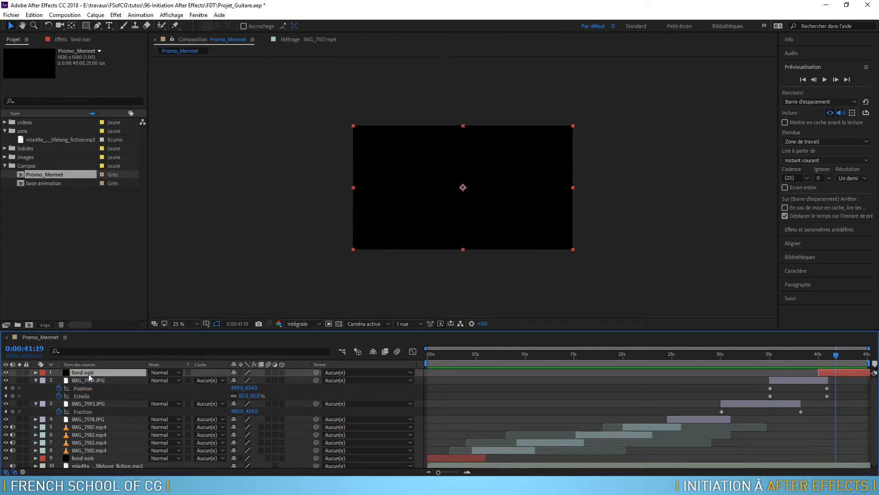
key("t")
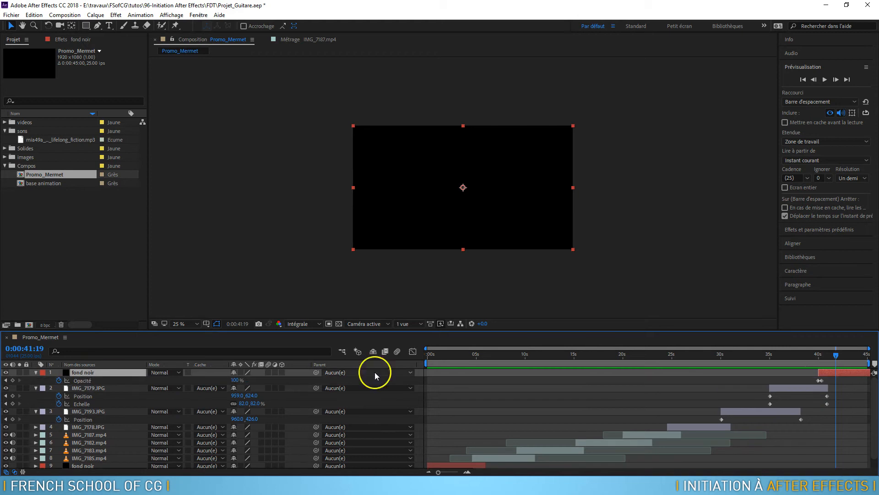
left_click_drag(823, 380, 830, 382)
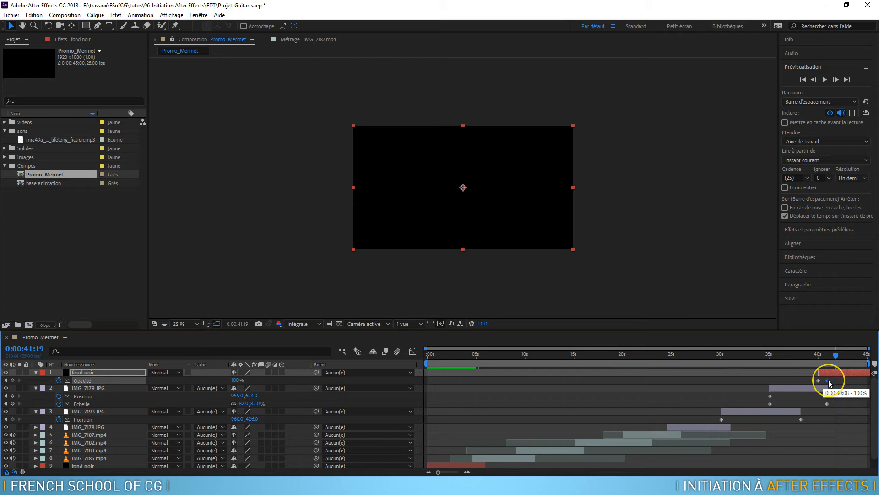
left_click(808, 353)
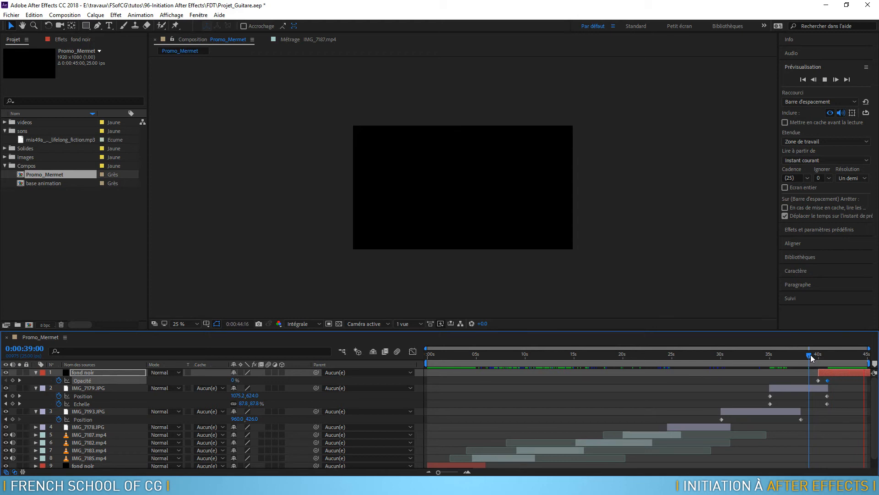
- Enlarge the timeline and start an audio level keyframe of +0.00 dB on the mp3 music layer at 0:00:42:00
left_click_drag(728, 329, 735, 169)
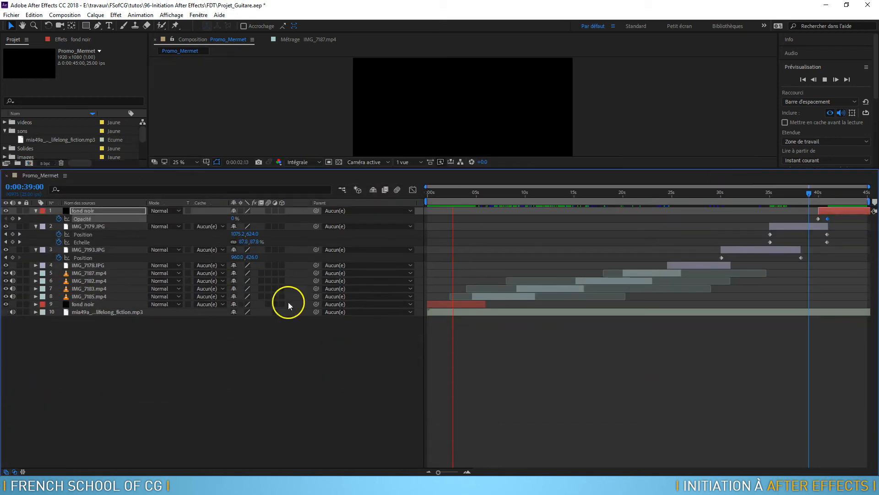
left_click(132, 314)
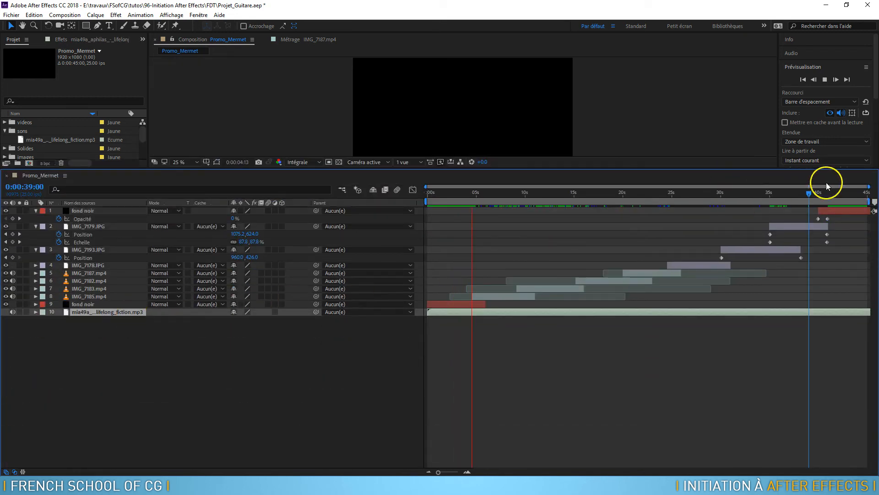
mouse_move(844, 197)
left_mouse_down()
mouse_move(875, 200)
mouse_move(841, 192)
left_mouse_up()
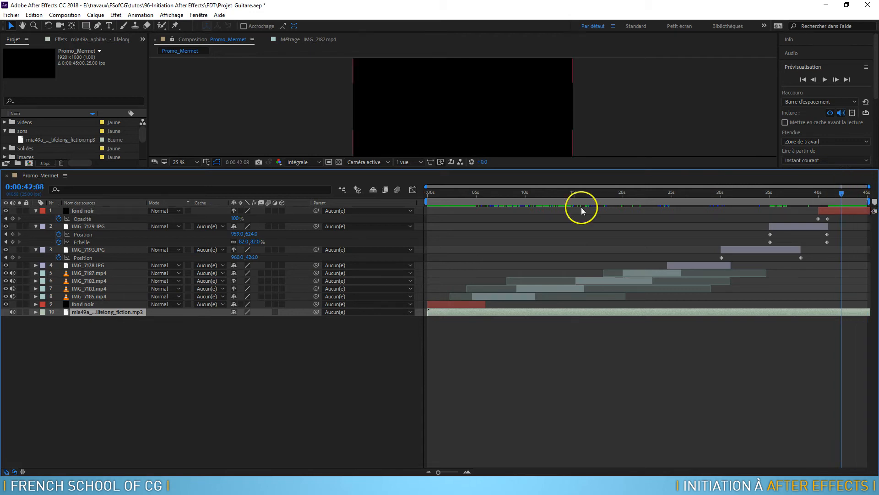
left_click(38, 192)
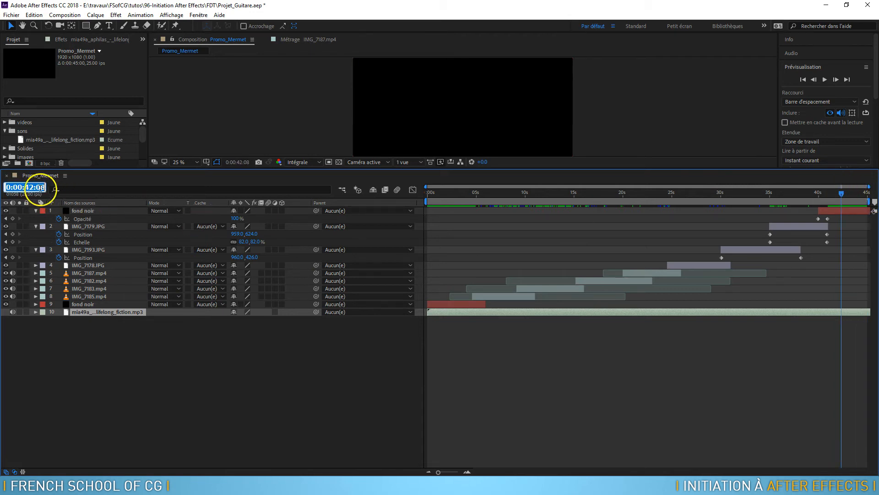
type("0")
key("Return")
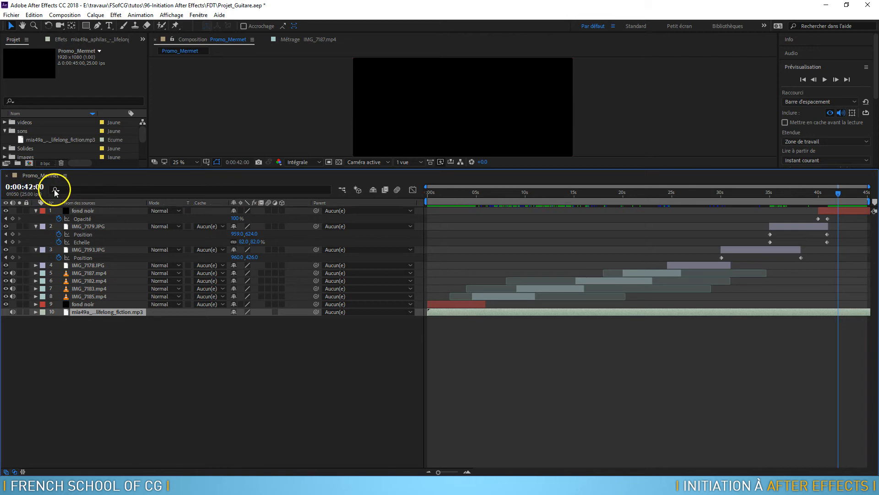
left_click(35, 312)
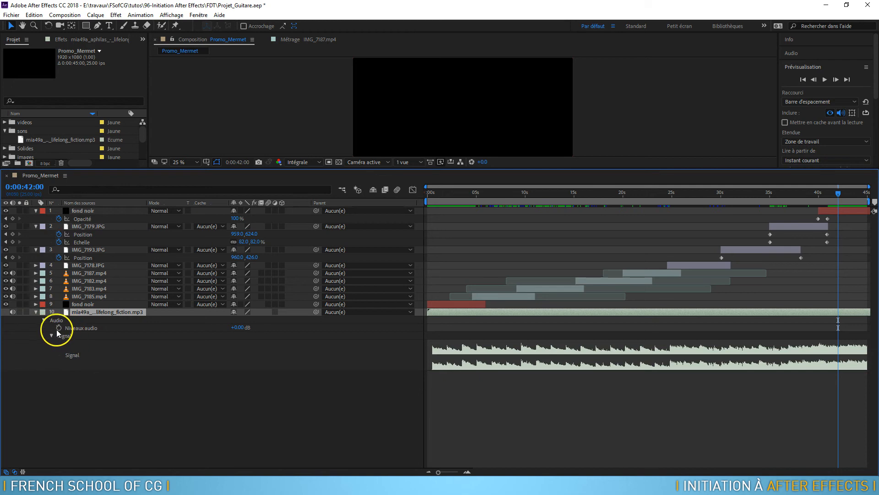
left_click(59, 327)
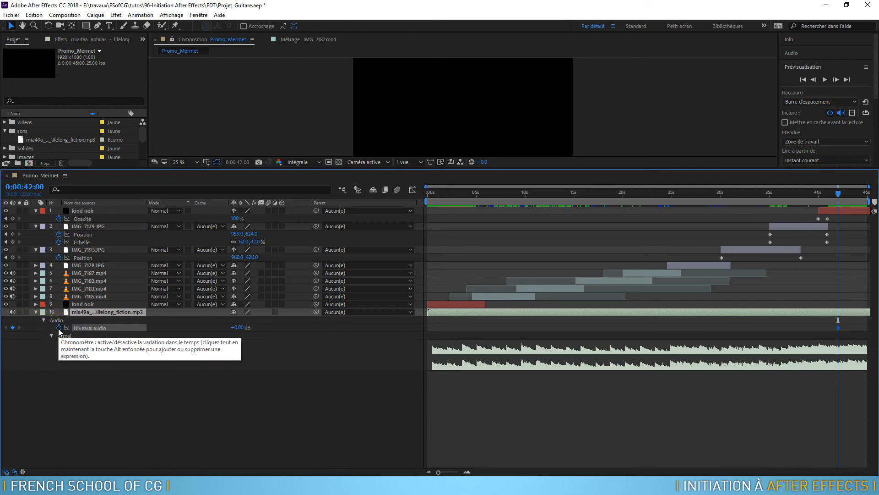
- Add a -42 dB audio level keyframe to the mp3 music layer at 0:00:44:24 and preview from 0:00:35:12
left_click_drag(840, 199, 868, 192)
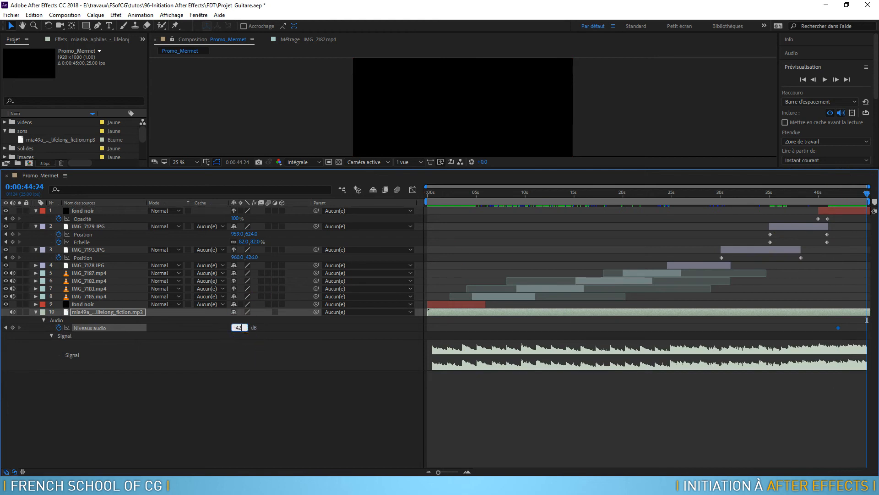
key("Return")
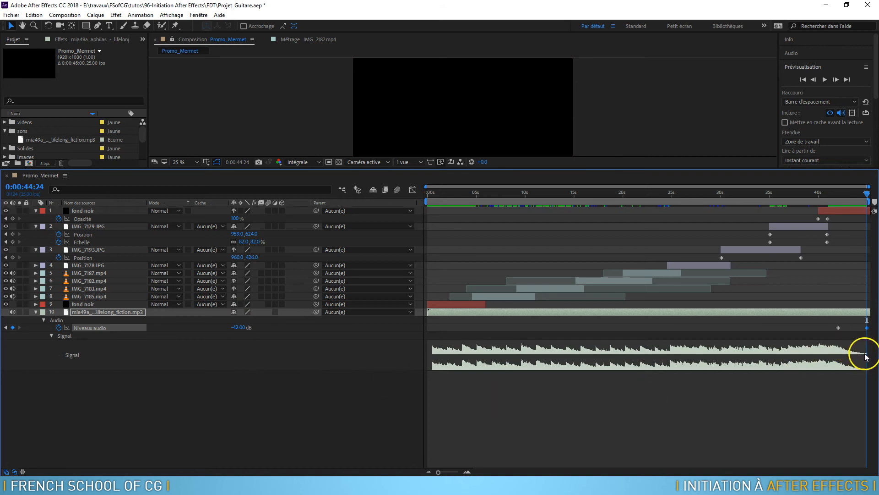
left_click(774, 194)
key("space")
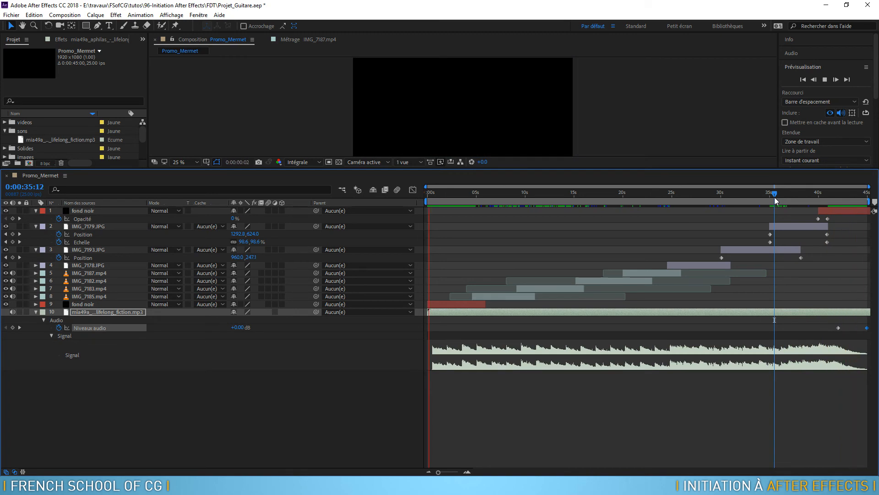
- Move the music layer's first audio level keyframe to 0:00:42:18 and preview the fade from 0:00:38:06
left_click_drag(839, 328, 845, 328)
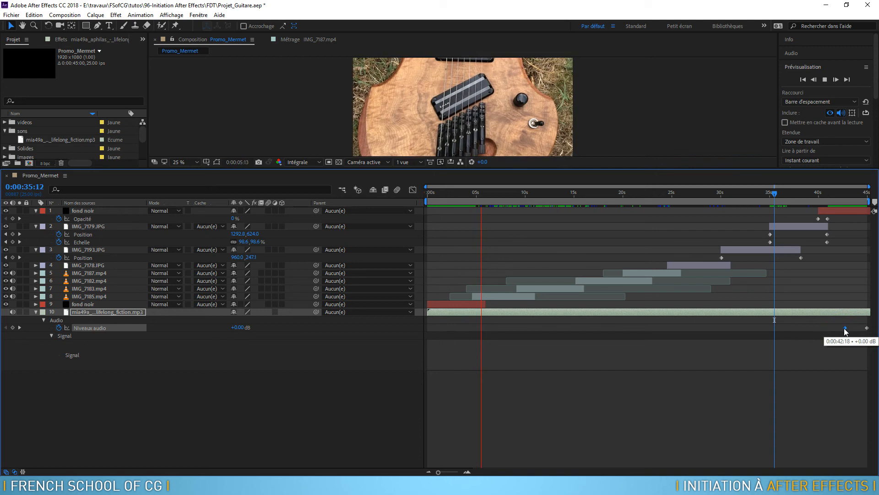
left_click(801, 191)
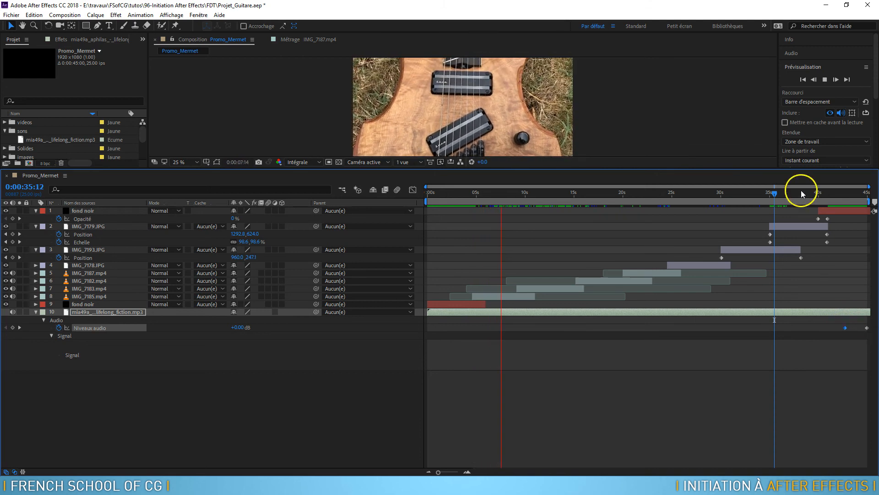
key("space")
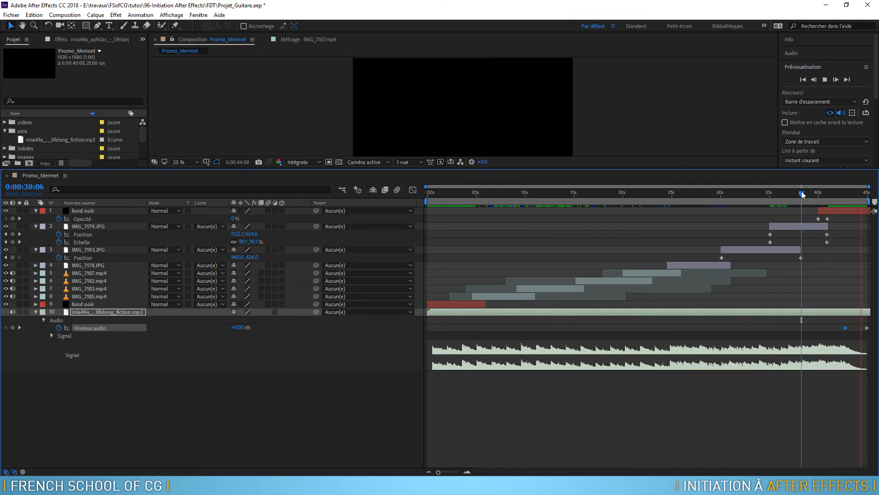
- Return the playhead to 0:00:00:00, collapse all expanded layer properties and reduce the timeline's height to enlarge the composition view
left_click(633, 192)
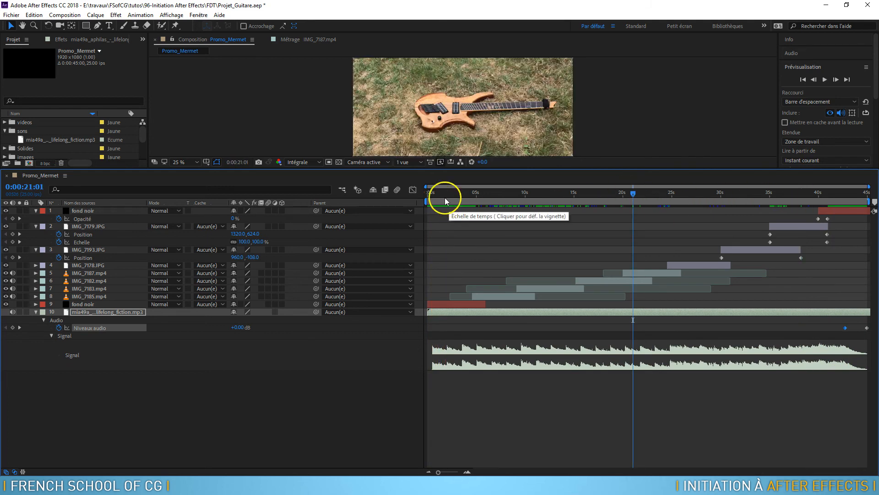
left_click(429, 194)
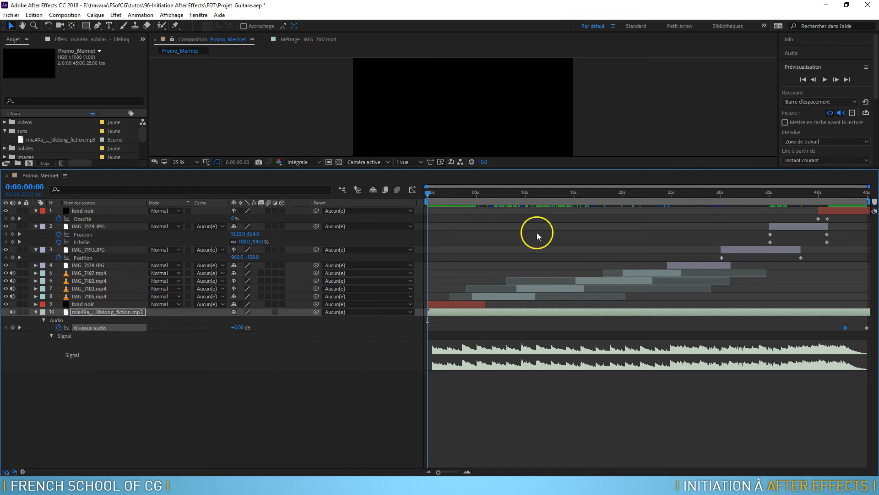
left_click(35, 250)
left_click(35, 226)
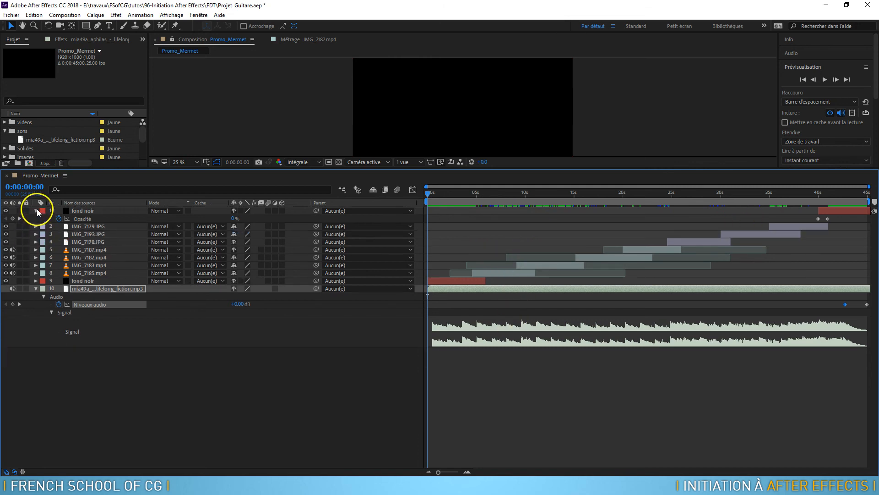
left_click(37, 211)
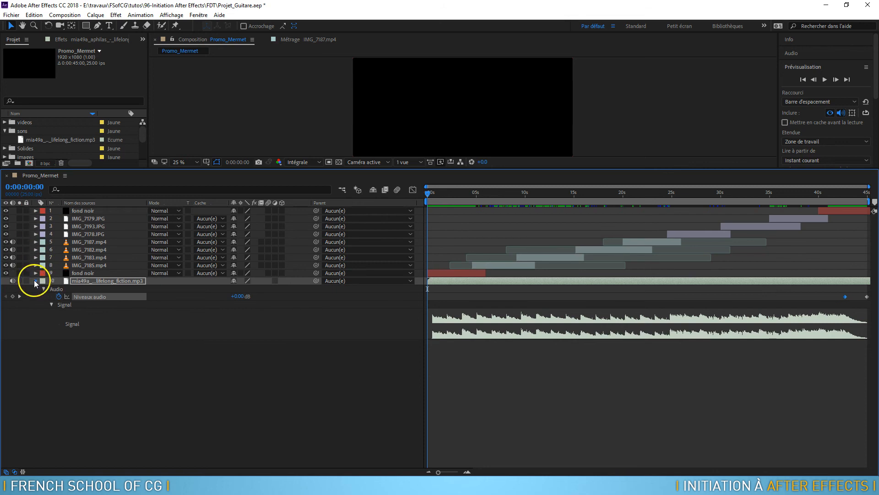
left_click(36, 281)
left_click_drag(512, 167, 524, 334)
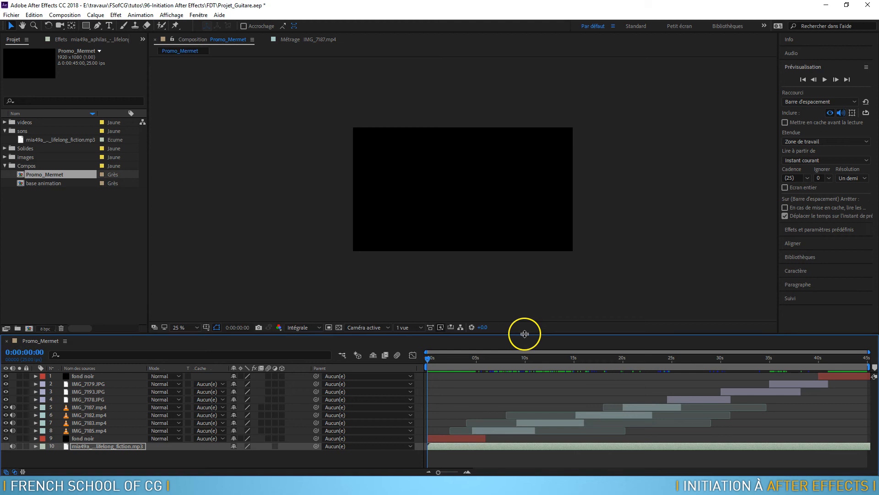